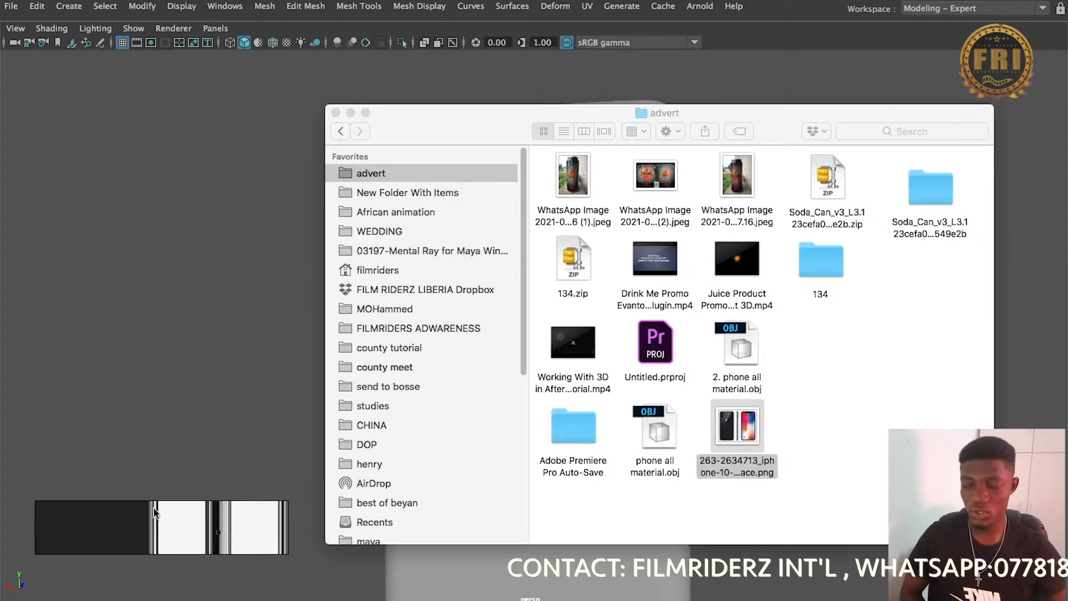
Enlarge the reference image window and frame the front view of the phone beside the 3D model
left_click_drag(143, 502, 176, 205)
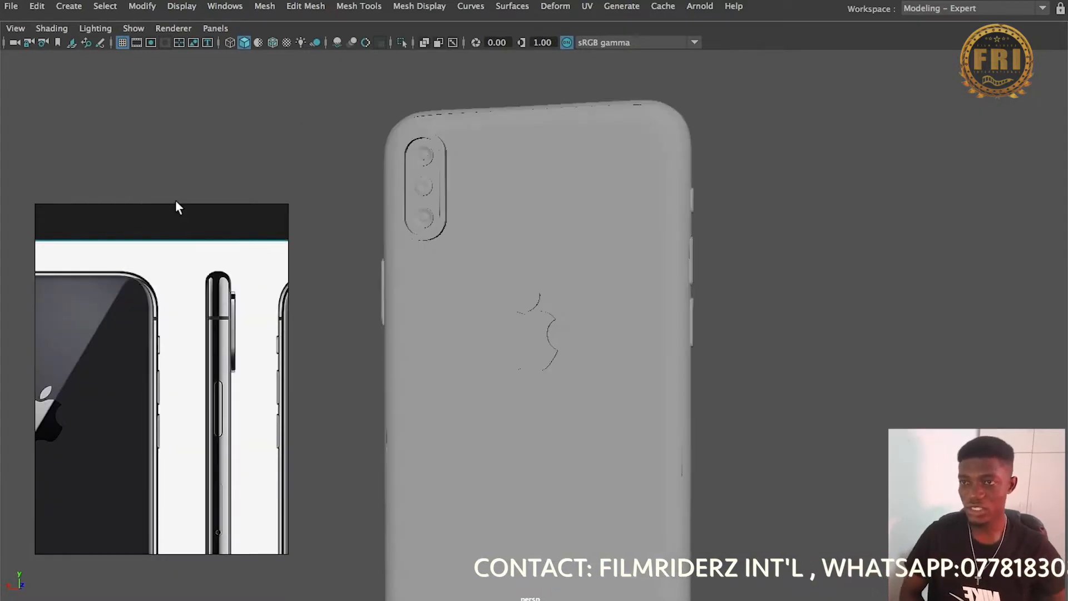
scroll(186, 356, "down", 3)
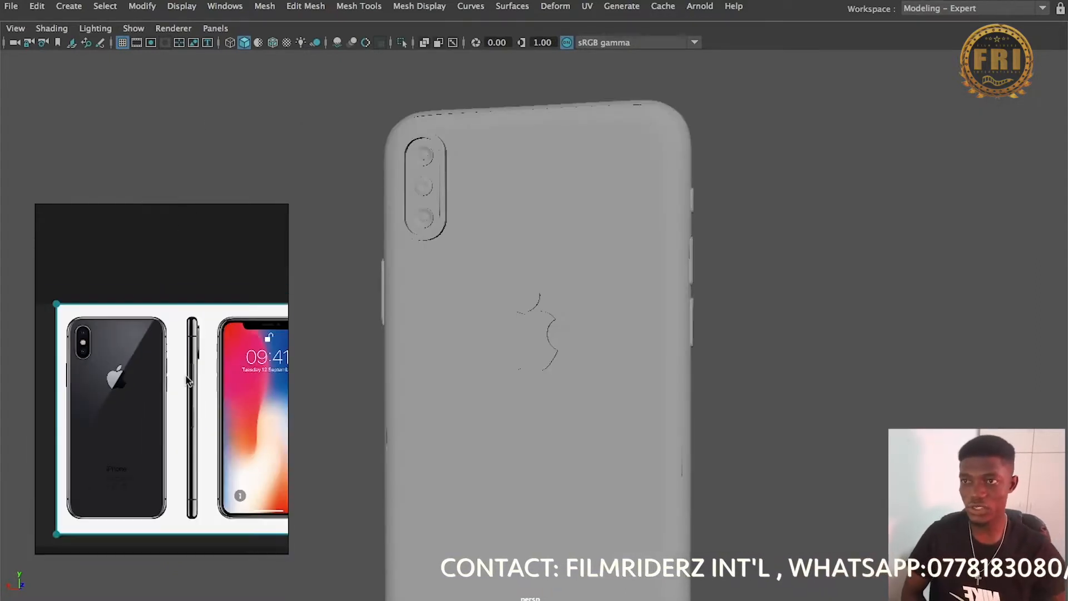
left_click_drag(284, 208, 405, 66)
left_click_drag(327, 302, 577, 90)
left_click_drag(333, 311, 52, 322)
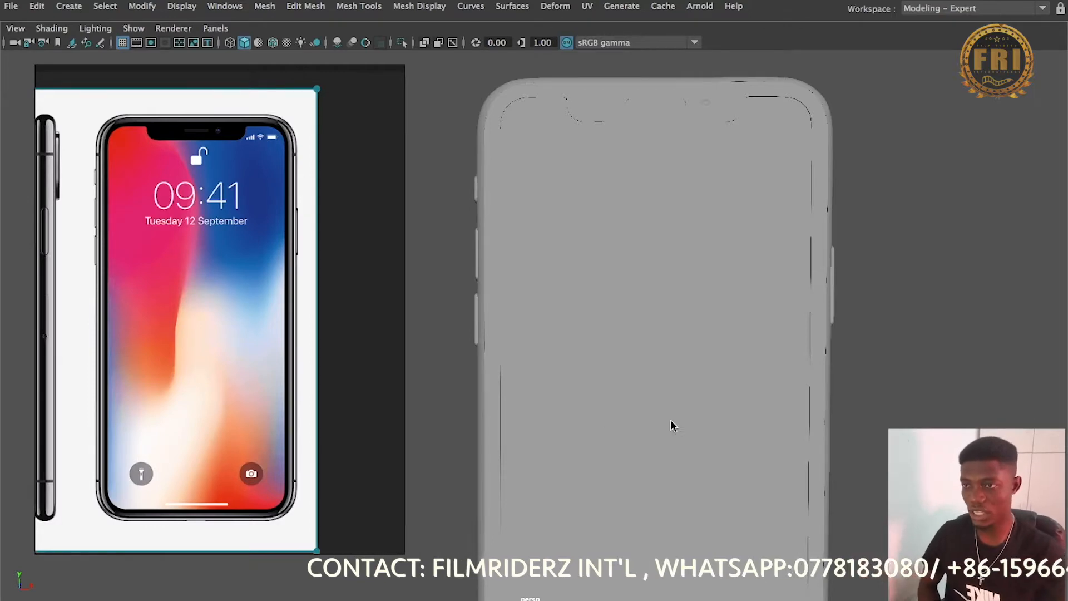
Start an OBJ export of the whole scene and browse the BACK drive for the destination folder
left_click(11, 5)
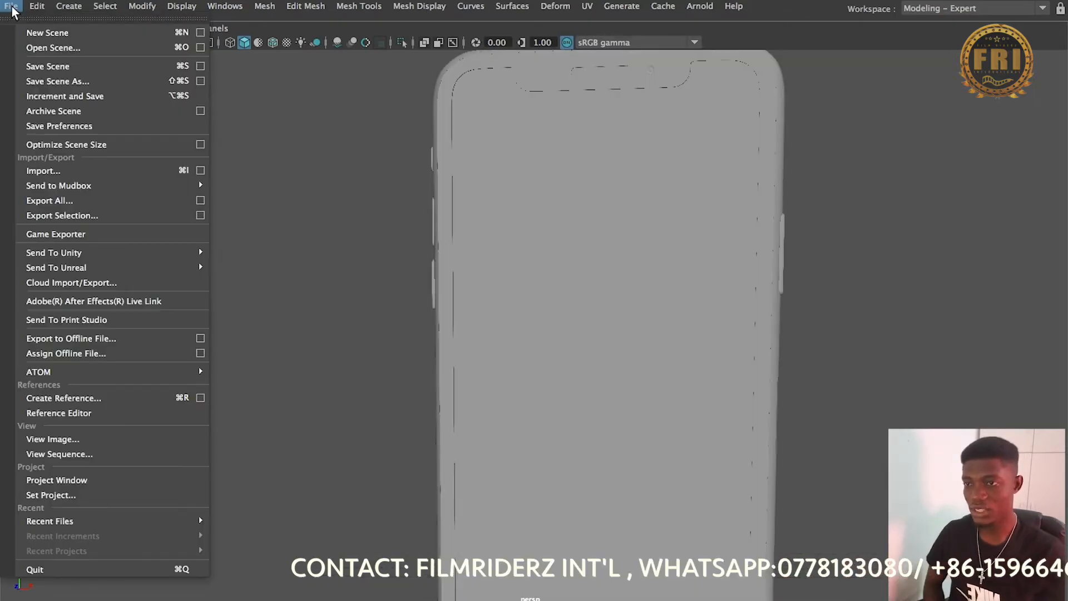
left_click(65, 202)
left_click(145, 121)
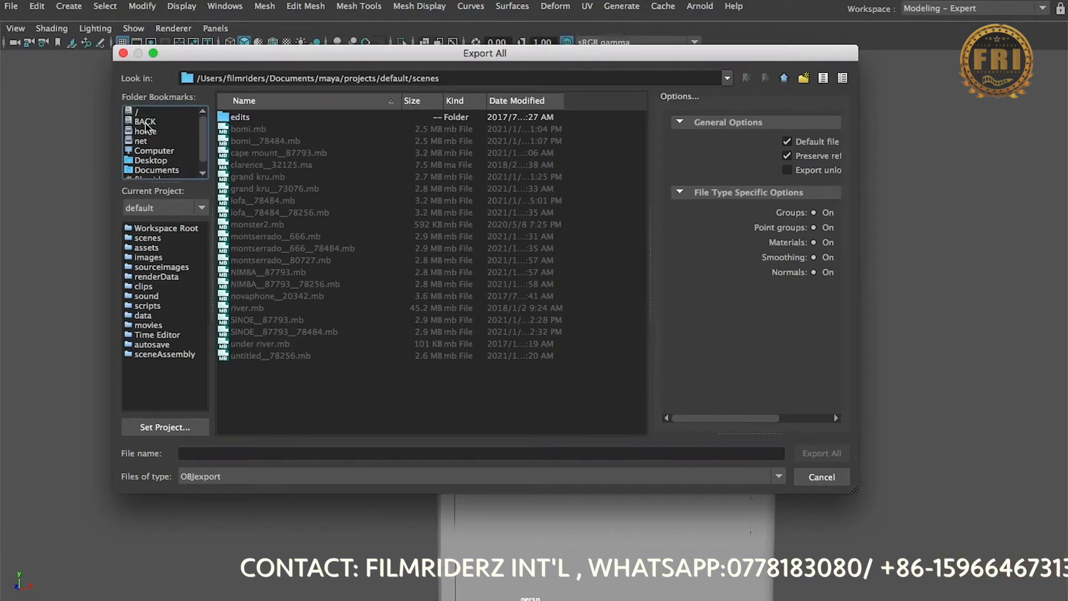
double_click(242, 165)
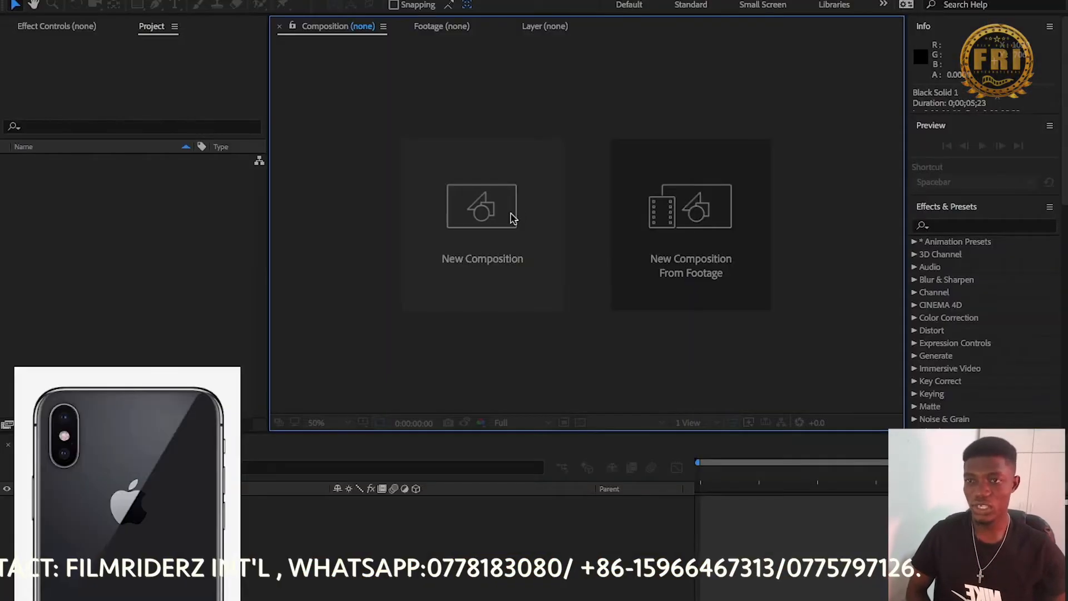
In After Effects, create an HDV/HDTV 720 29.97 composition named element and add a black (000000) solid to it
left_click(482, 222)
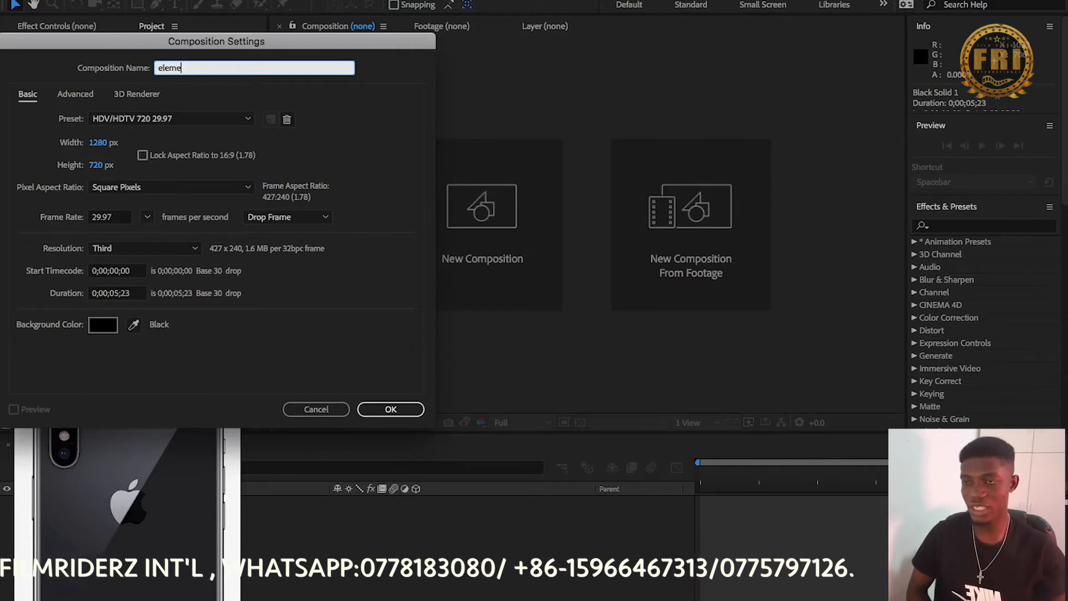
left_click(390, 410)
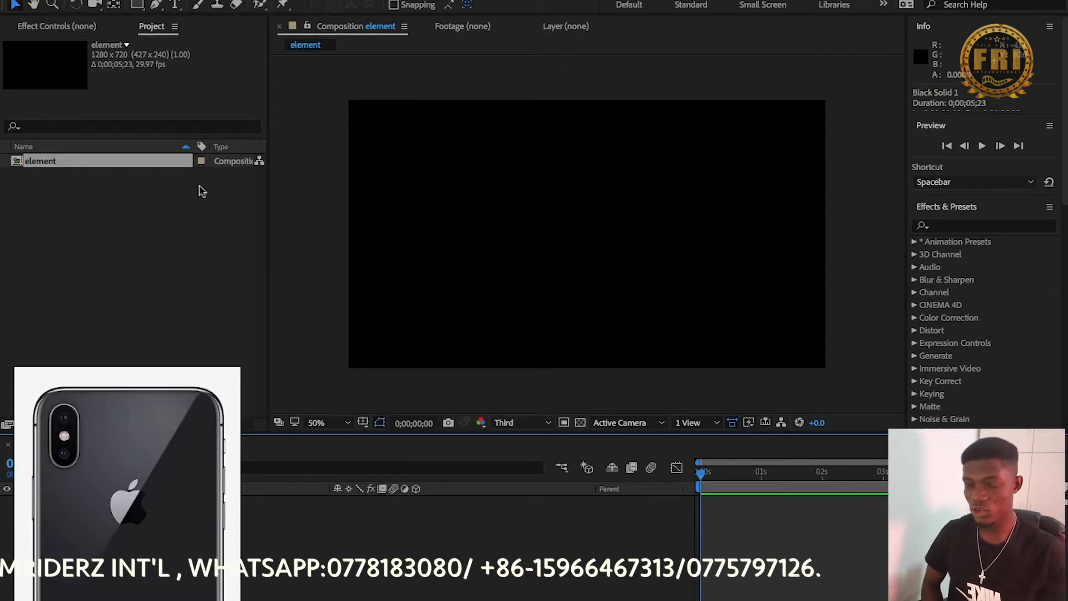
right_click(483, 515)
mouse_move(538, 475)
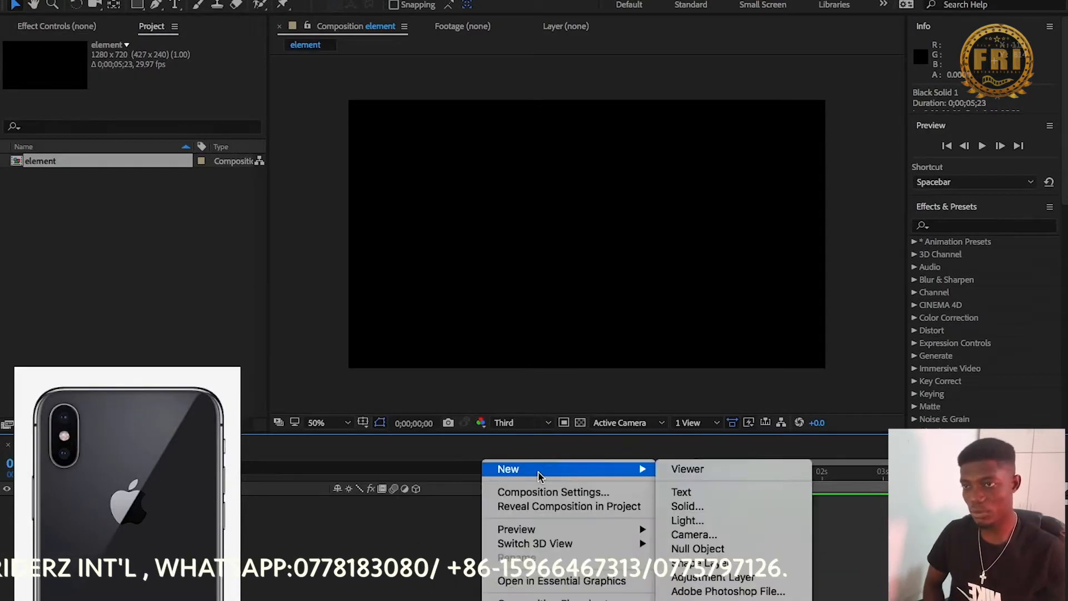
left_click(687, 506)
left_click(157, 287)
type("000000")
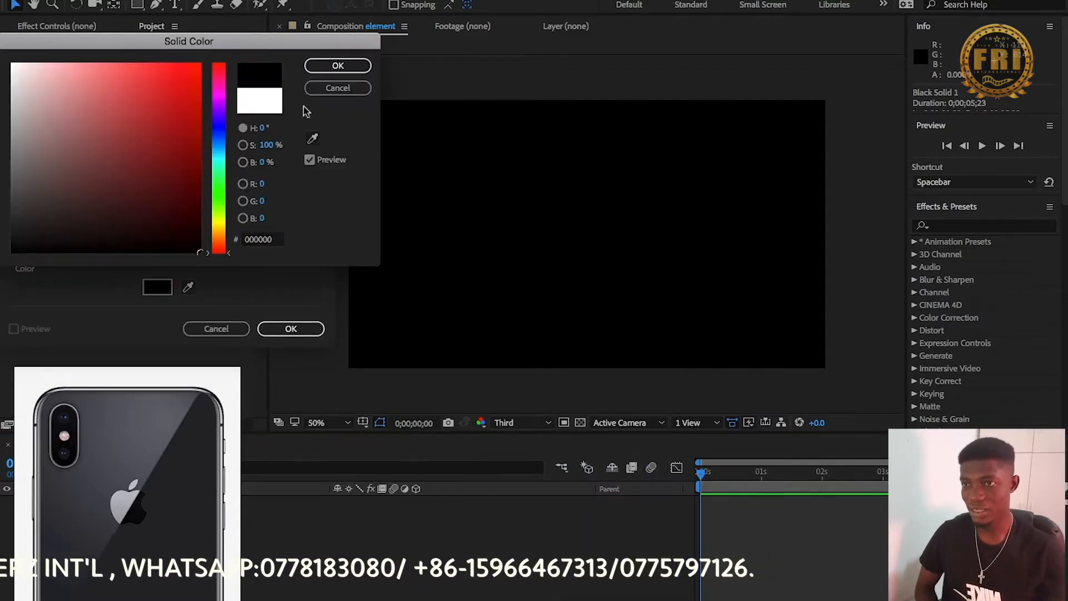
left_click(338, 65)
left_click(303, 329)
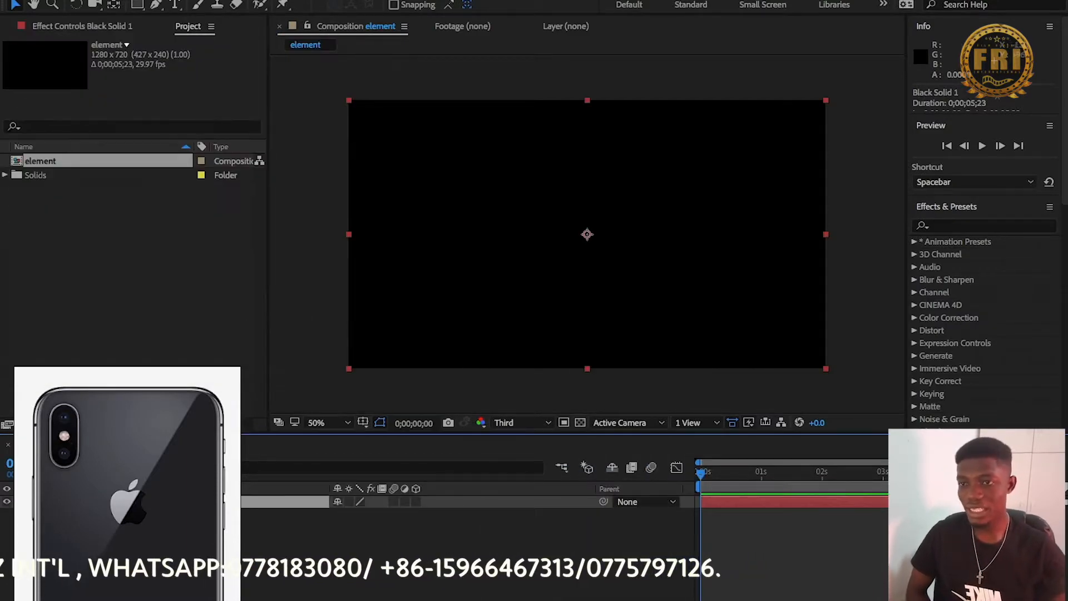
Apply the Element effect to the black solid layer
left_click(320, 1)
mouse_move(420, 439)
left_click(504, 438)
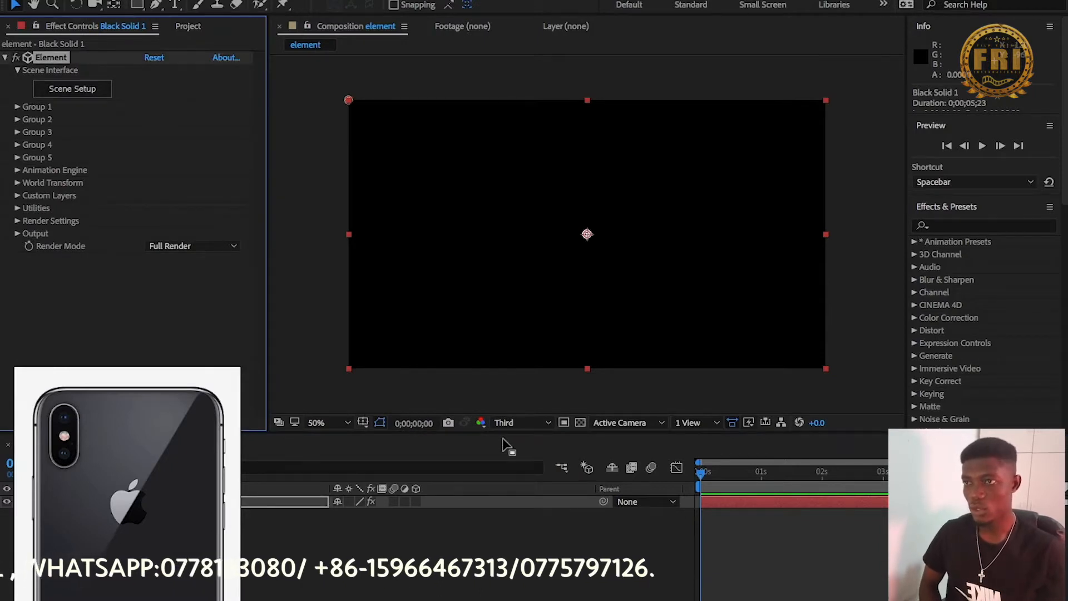
Open Element's Scene Setup and import the use phone OBJ model from the advert folder
left_click(86, 94)
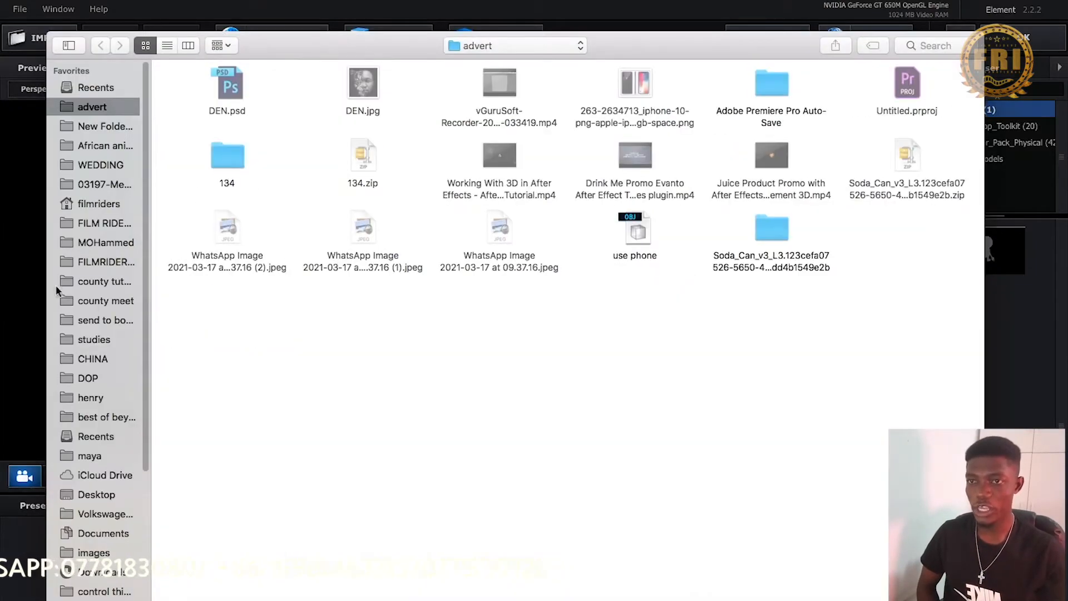
left_click(637, 239)
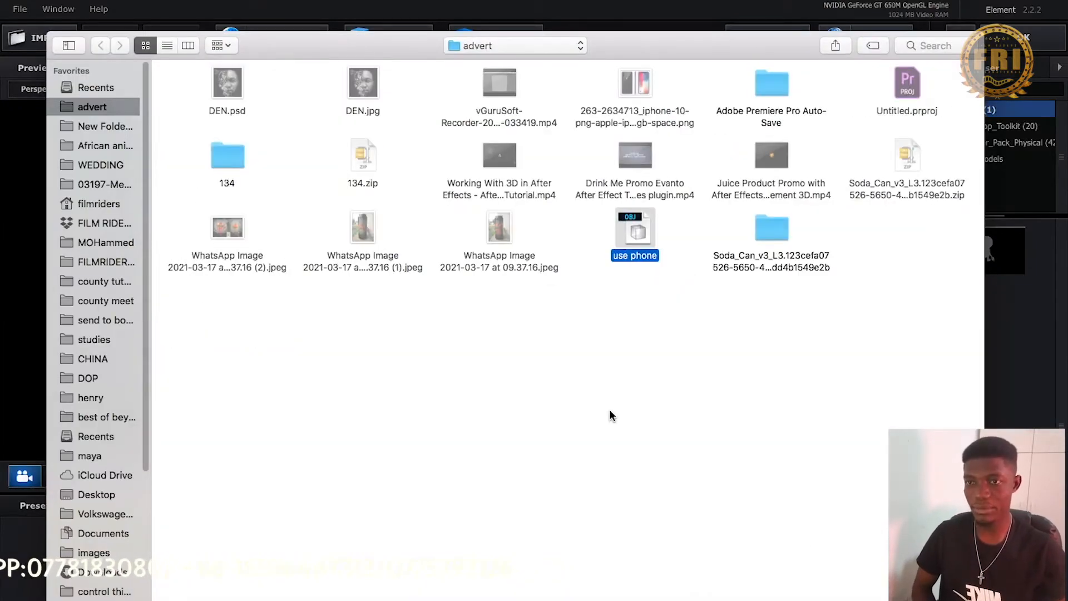
key("Return")
left_click(633, 358)
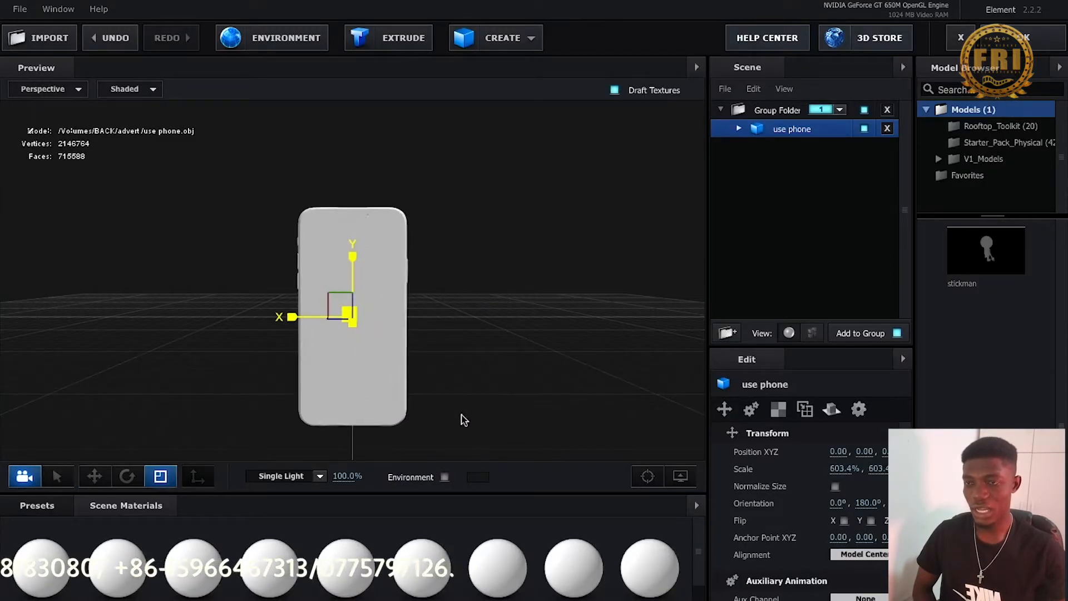
Scale the phone model to about 654% and raise it to a Y position of about 0.20
left_click(105, 477)
left_click_drag(356, 273, 353, 239)
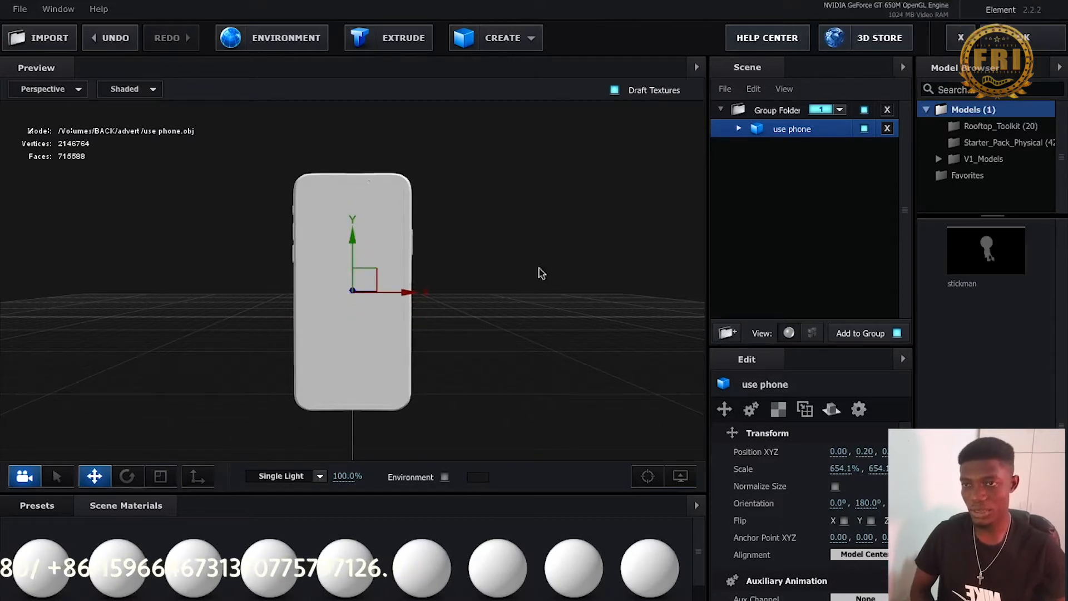
left_click_drag(539, 272, 478, 223)
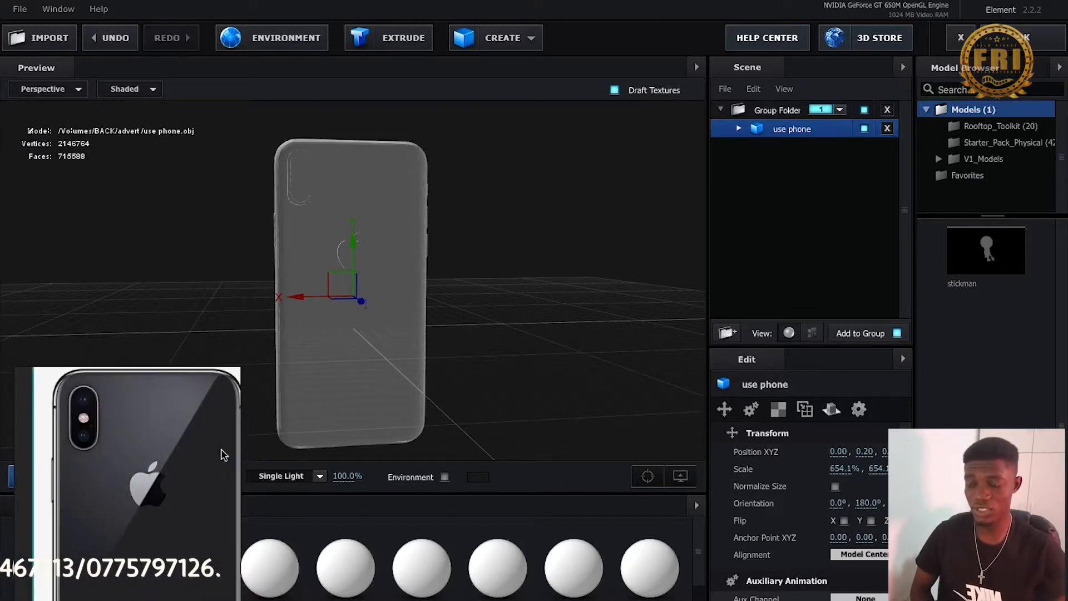
Expand the use phone model's material list and apply the physical Black_Gloss preset to its first material
left_click(739, 128)
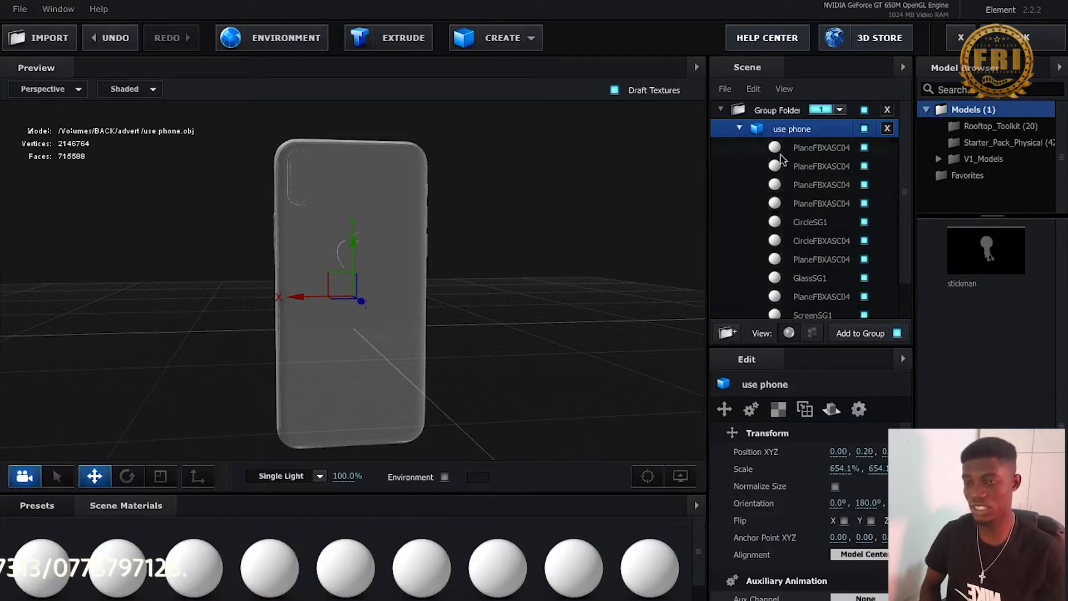
left_click(821, 147)
left_click(865, 147)
left_click_drag(556, 227, 370, 220)
left_click(864, 146)
left_click(863, 147)
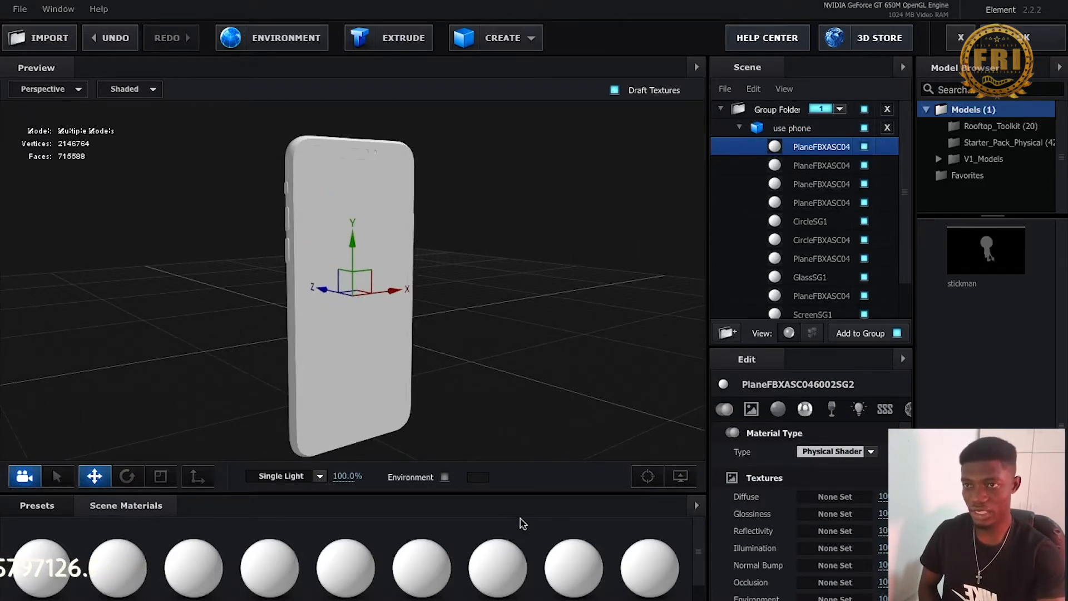
left_click(29, 504)
left_click(74, 575)
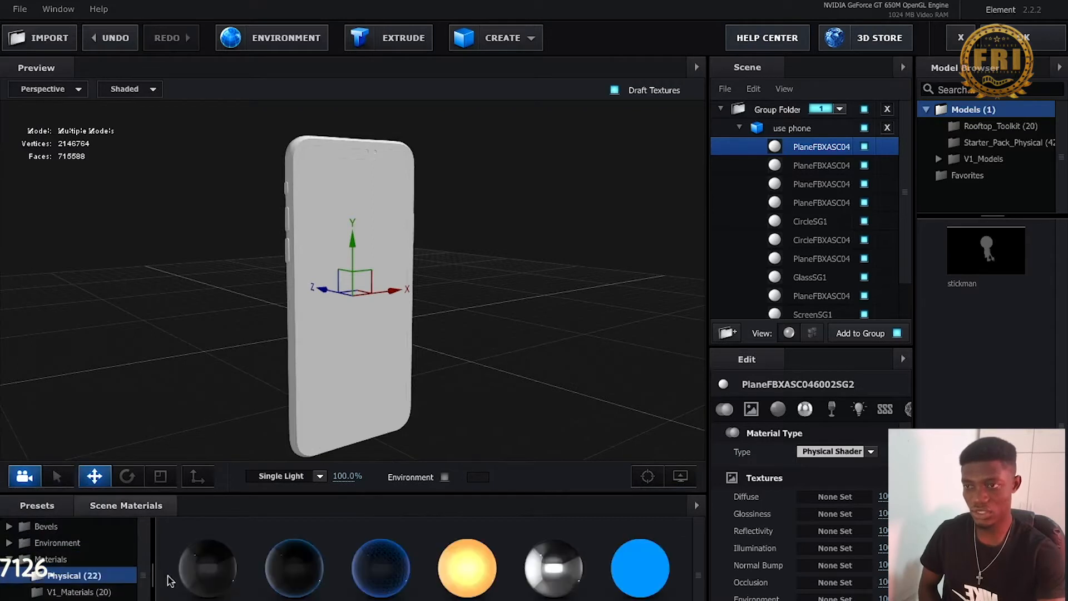
left_click_drag(210, 565, 818, 147)
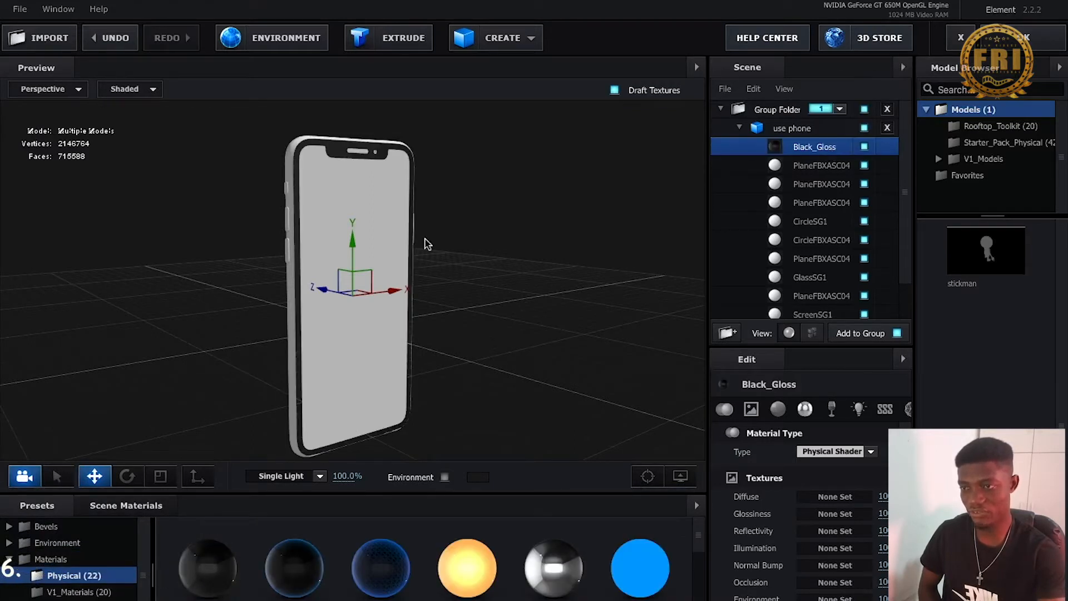
left_click_drag(493, 255, 480, 250)
Bring up the PureRef image of the phone's front and compare it with the surface of the model's second material
mouse_move(737, 586)
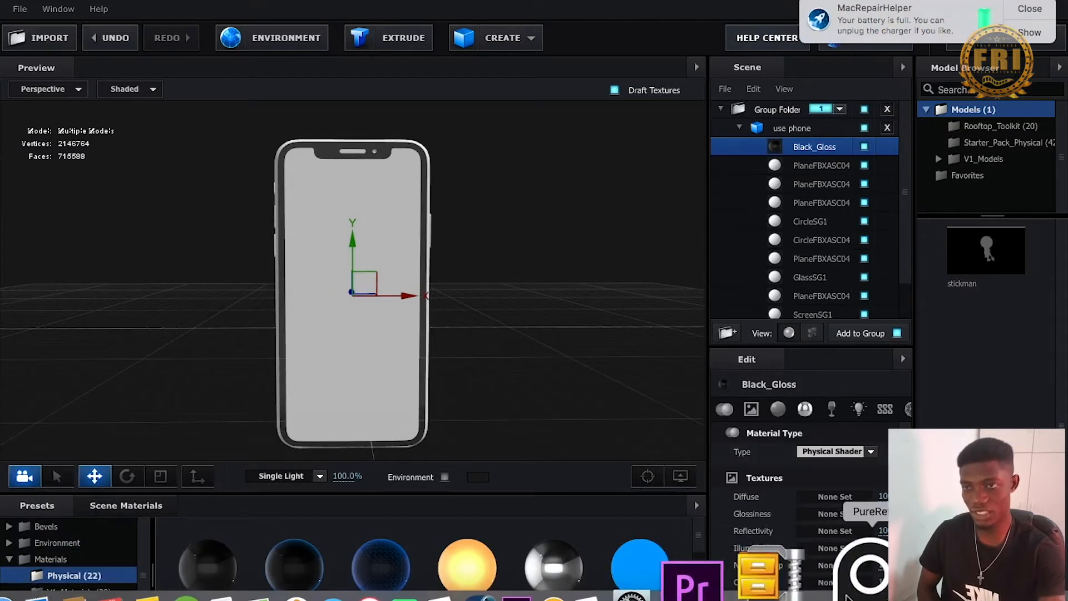
left_click(860, 575)
left_click_drag(225, 460, 9, 462)
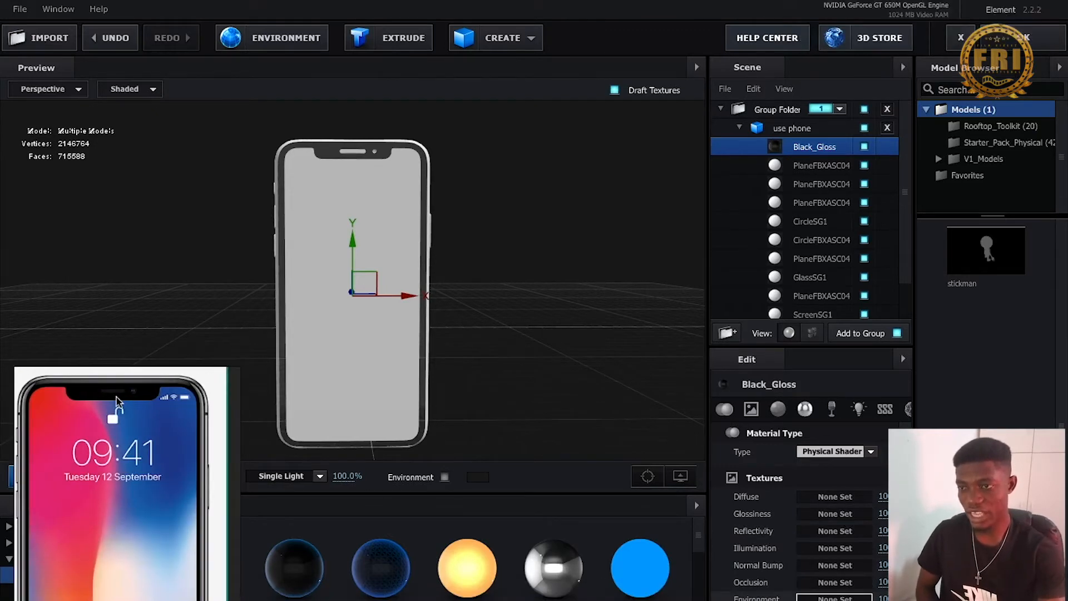
left_click(864, 166)
left_click(864, 165)
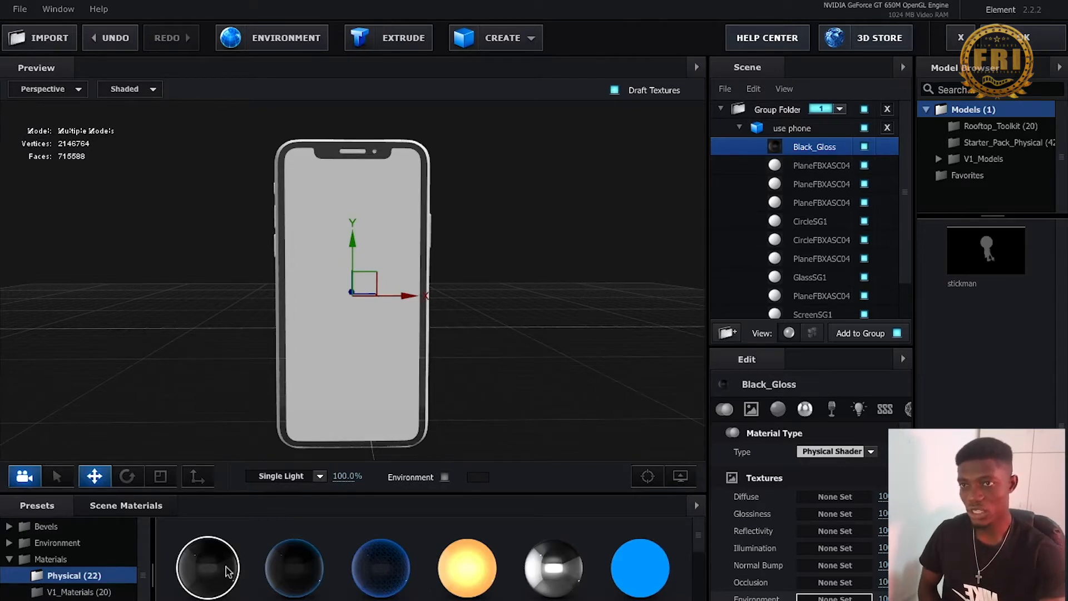
mouse_move(834, 595)
left_click(836, 576)
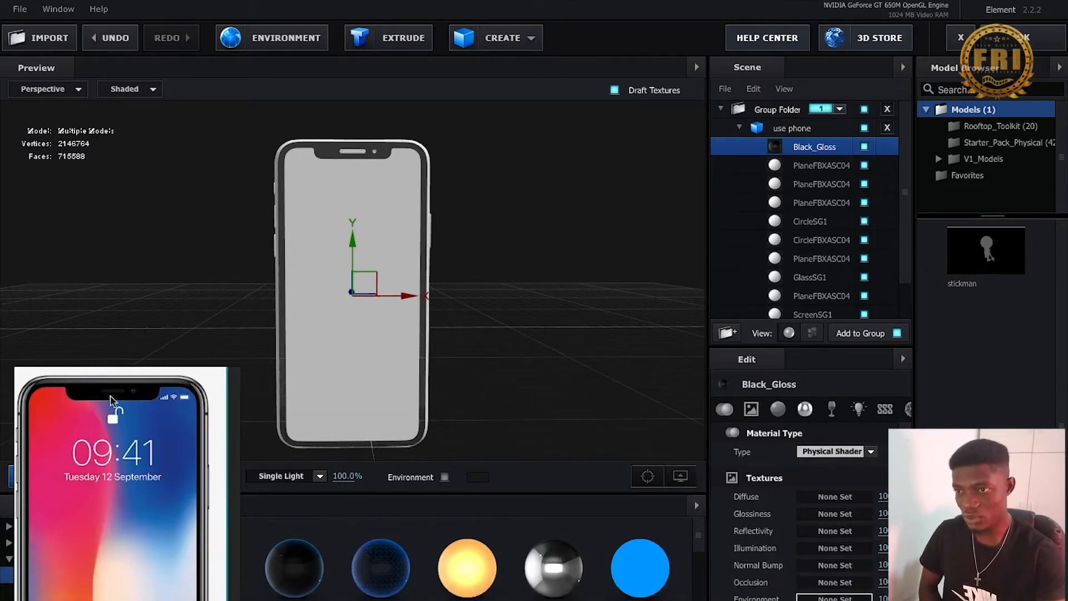
left_click(254, 544)
Apply the Black_Gloss preset to the phone's second material and check the notch area
left_click_drag(229, 562, 819, 168)
mouse_move(525, 257)
left_mouse_down()
mouse_move(467, 266)
mouse_move(520, 267)
left_mouse_up()
scroll(328, 150, "up", 5)
middle_click_drag(587, 185, 594, 310)
left_click_drag(594, 314, 412, 226)
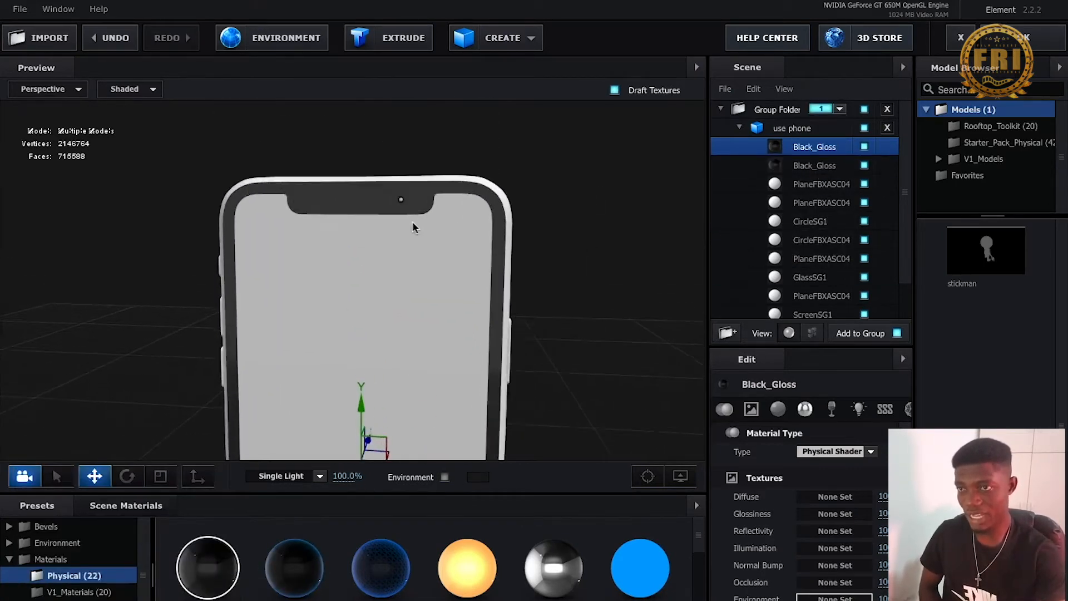
left_click_drag(565, 239, 640, 234)
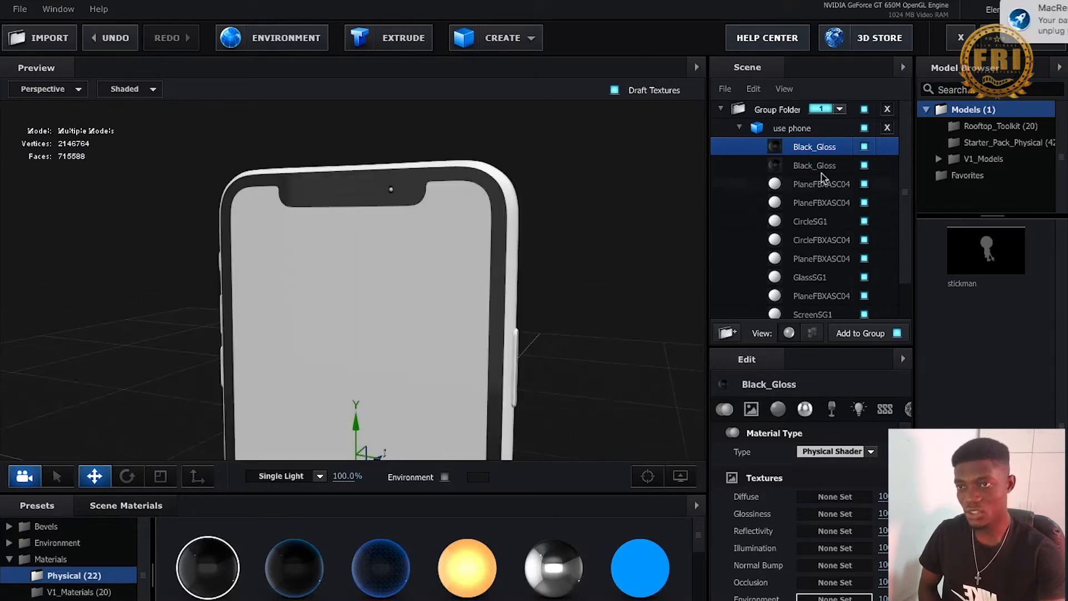
Identify the surface of the phone's third material and apply the Metal_Diffused preset to it
left_click(864, 184)
left_click_drag(501, 300, 334, 303)
left_click(863, 184)
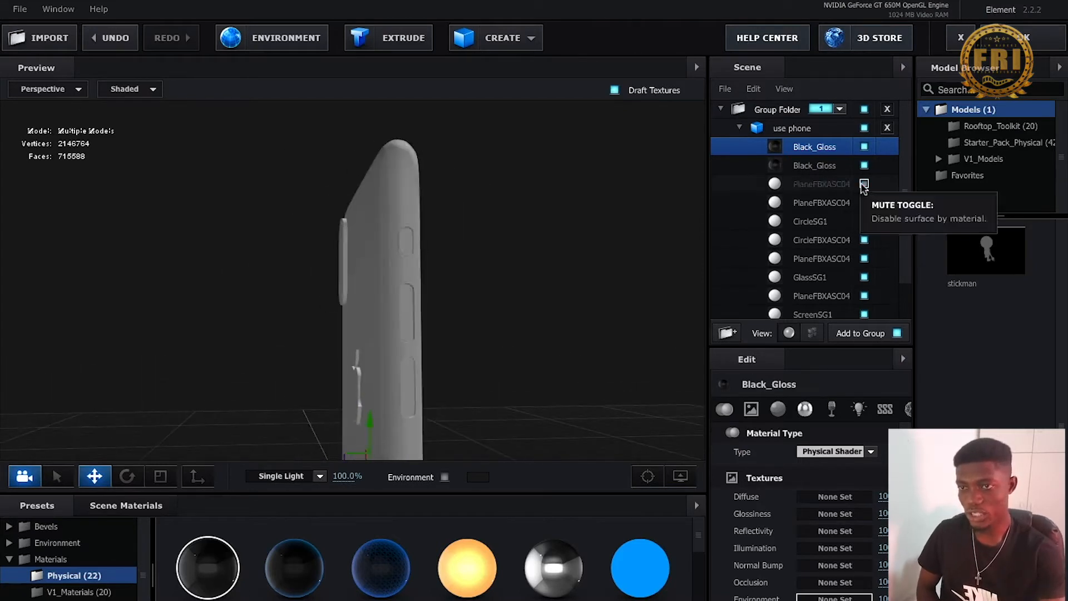
left_click_drag(355, 342, 376, 329)
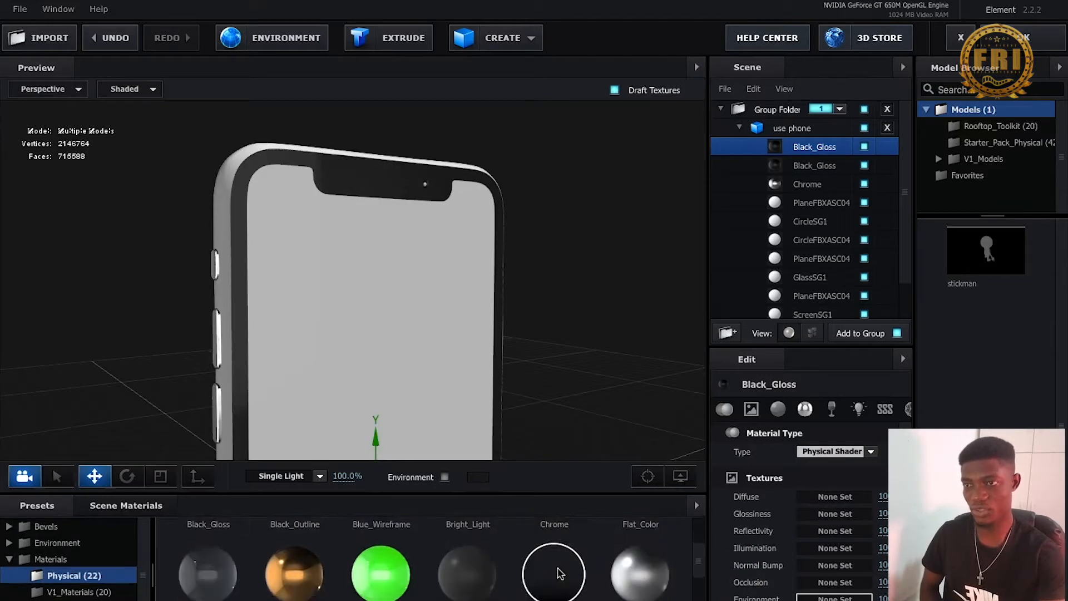
left_click_drag(640, 564, 816, 188)
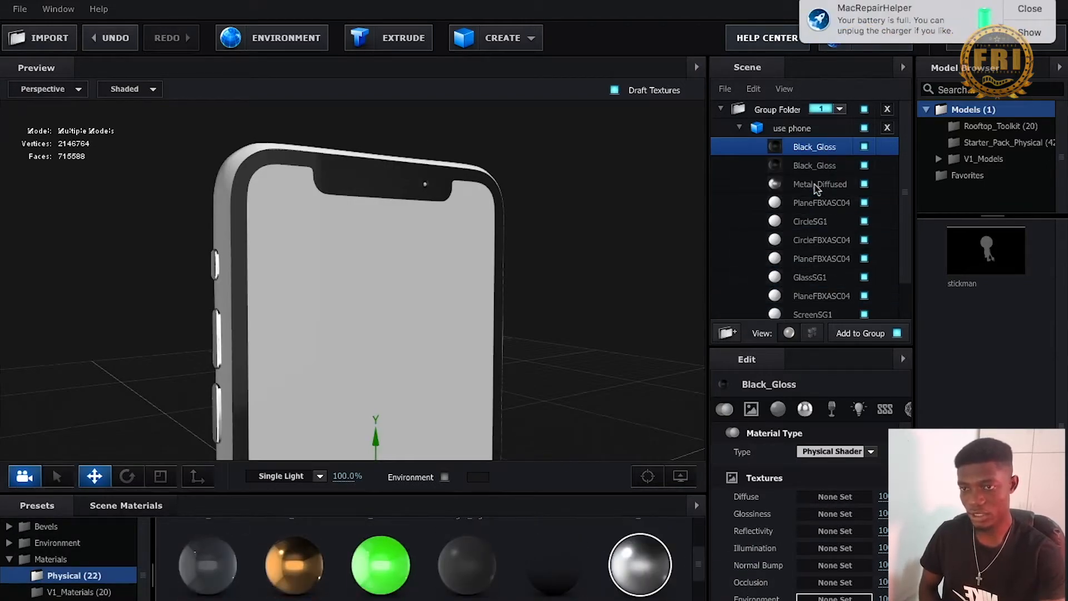
left_click_drag(163, 316, 249, 330)
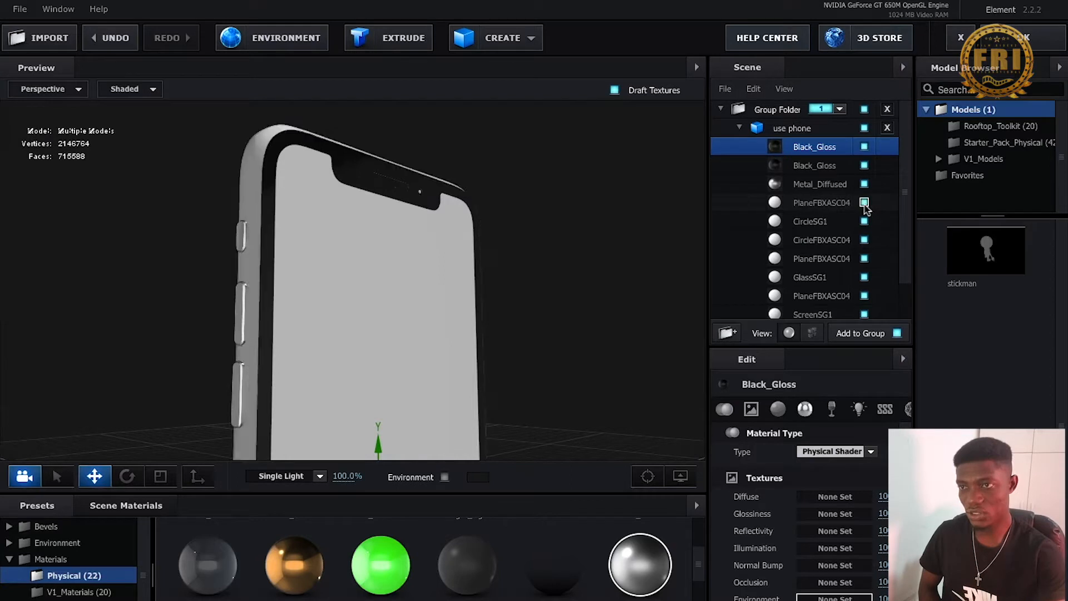
Apply the Metal_Diffused preset to the phone's fourth material
scroll(655, 563, "down", 1)
left_click_drag(644, 554, 835, 206)
left_click_drag(218, 216, 579, 393)
Apply the Blue_Wireframe preset to the CircleSG1 material of the rear camera lenses
scroll(402, 572, "up", 4)
left_click_drag(371, 559, 820, 220)
left_click_drag(569, 263, 466, 226)
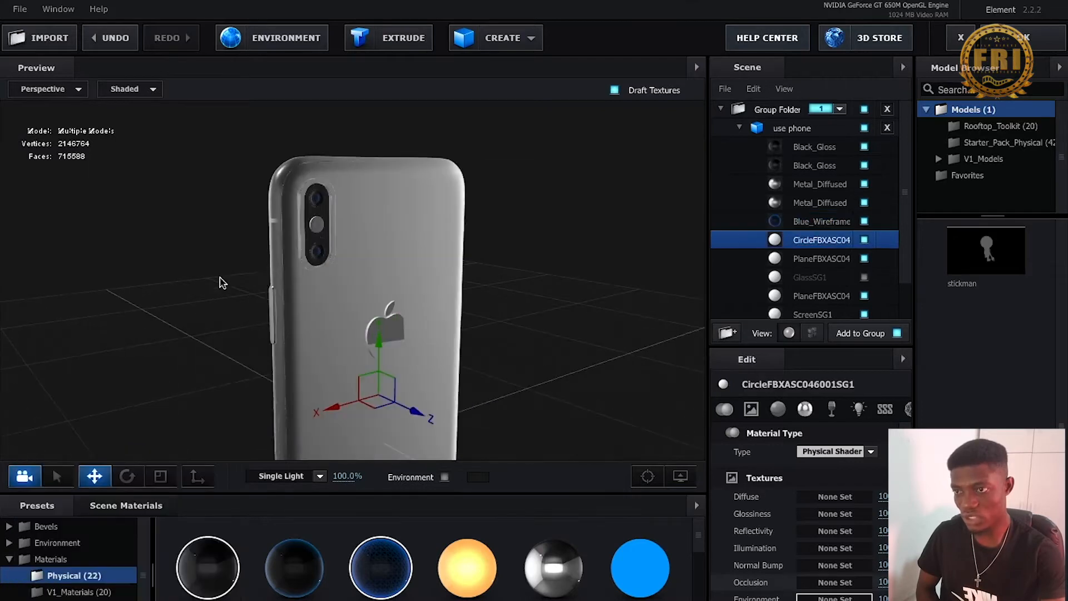
Examine the rear camera's lenses and flash and compare them with the camera in the reference image
scroll(314, 233, "up", 4)
left_click_drag(496, 248, 480, 245)
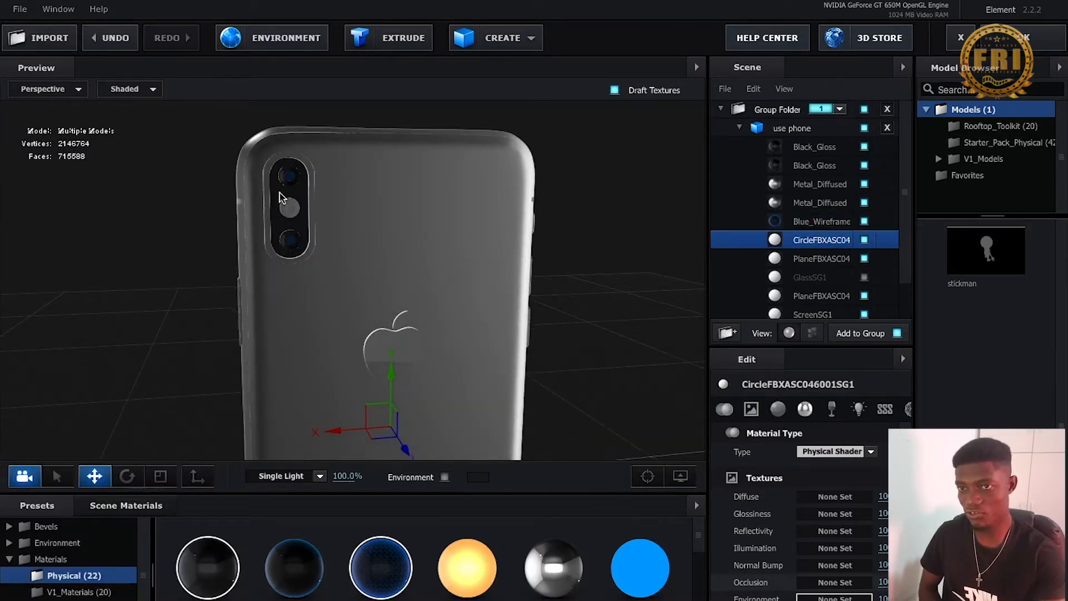
scroll(280, 193, "up", 4)
middle_click_drag(610, 289, 680, 412)
scroll(325, 250, "up", 1)
mouse_move(794, 596)
left_click(839, 573)
middle_click_drag(185, 468, 168, 470)
middle_click_drag(51, 473, 234, 487)
middle_click_drag(39, 492, 223, 493)
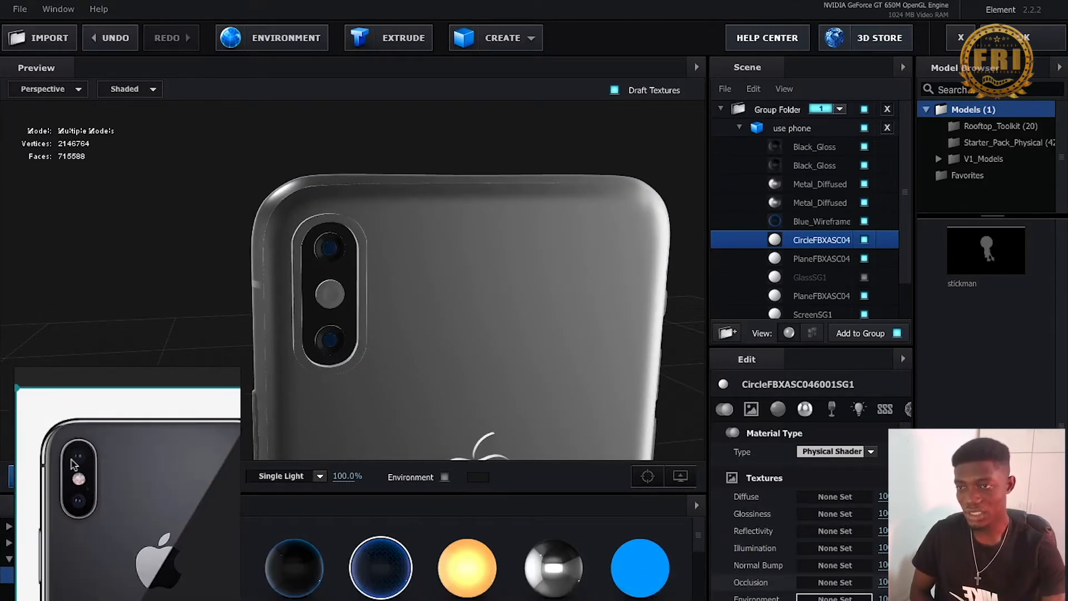
Apply the Black_Gloss preset to the PlaneFBXASC046002SG3 antenna-band material and compare the phone's side with the reference
left_click(864, 296)
scroll(847, 301, "down", 2)
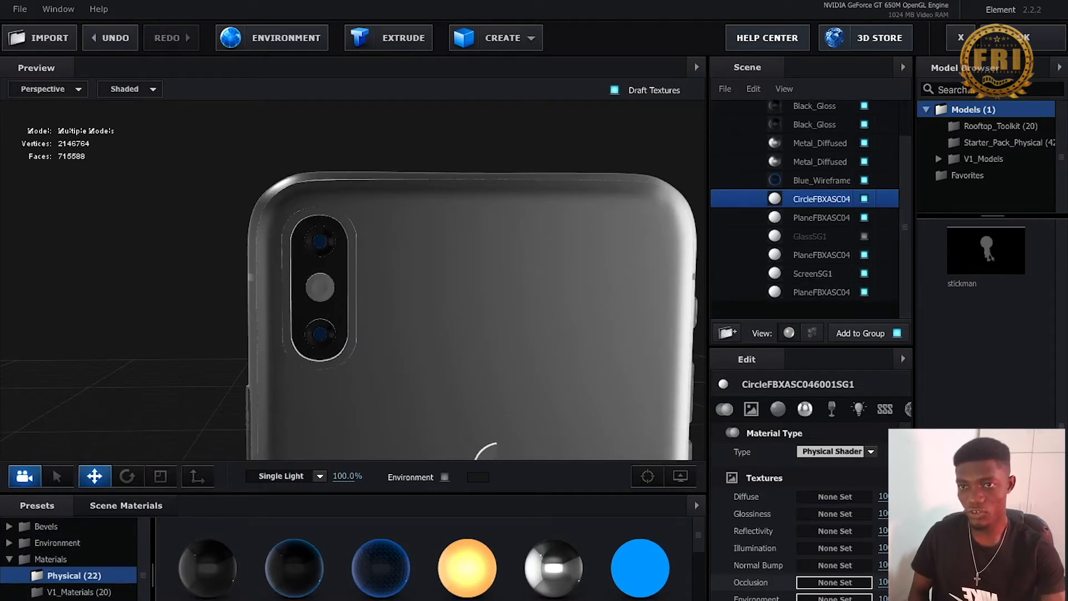
left_click(833, 257)
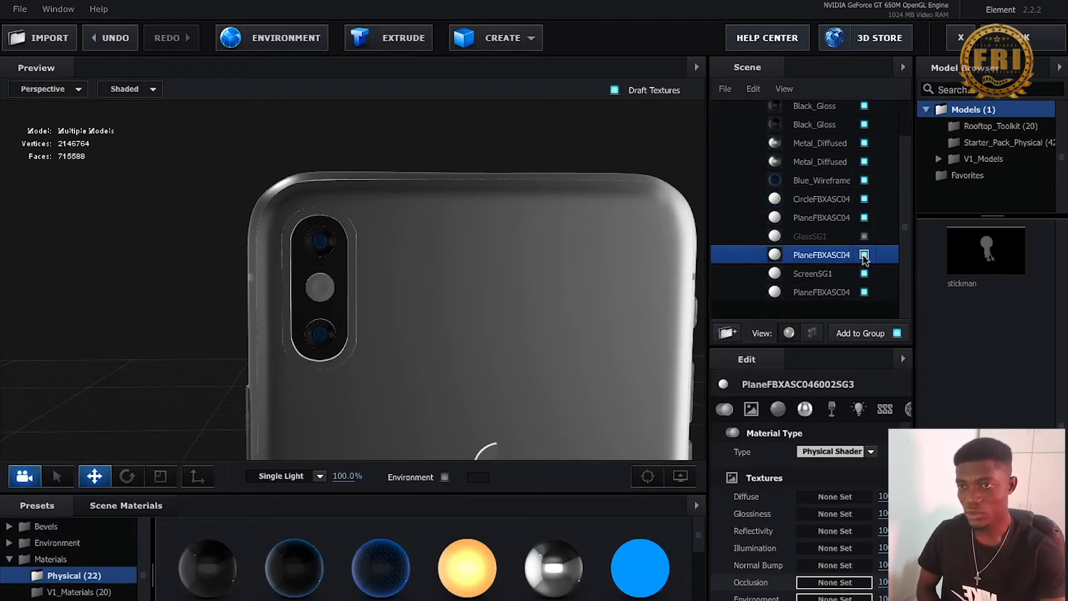
left_click_drag(228, 567, 785, 262)
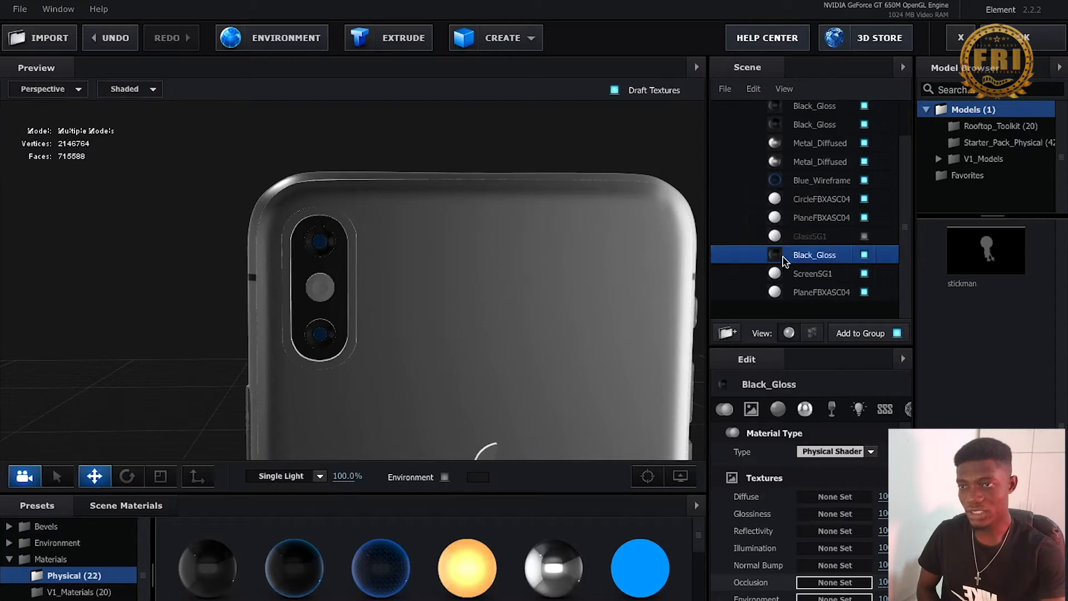
left_click_drag(240, 361, 382, 354)
middle_click_drag(476, 327, 481, 242)
left_click_drag(470, 267, 514, 210)
left_click(851, 572)
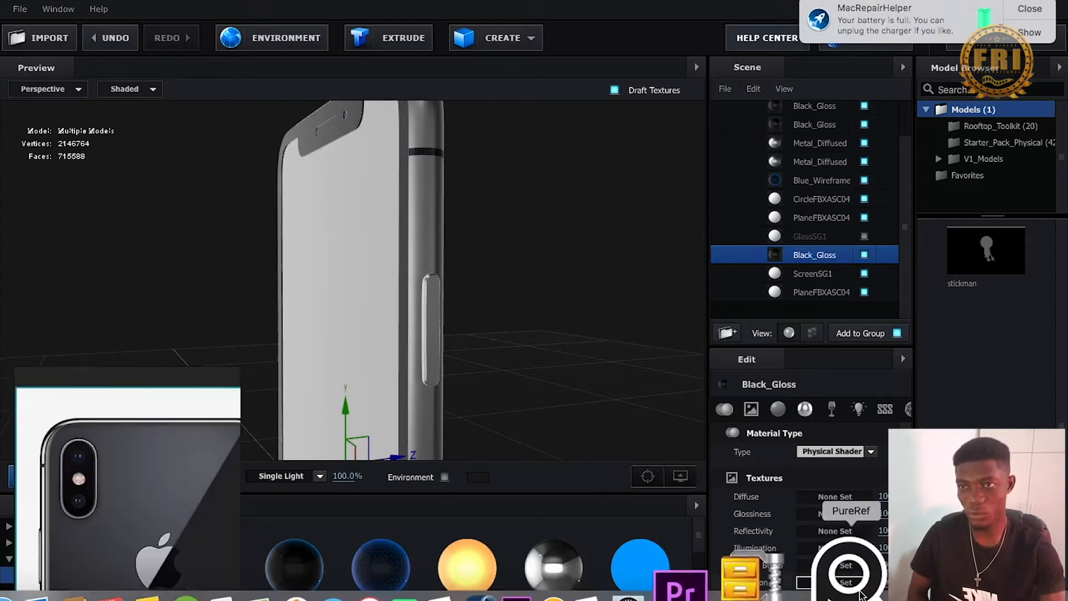
middle_click_drag(174, 519, 122, 499)
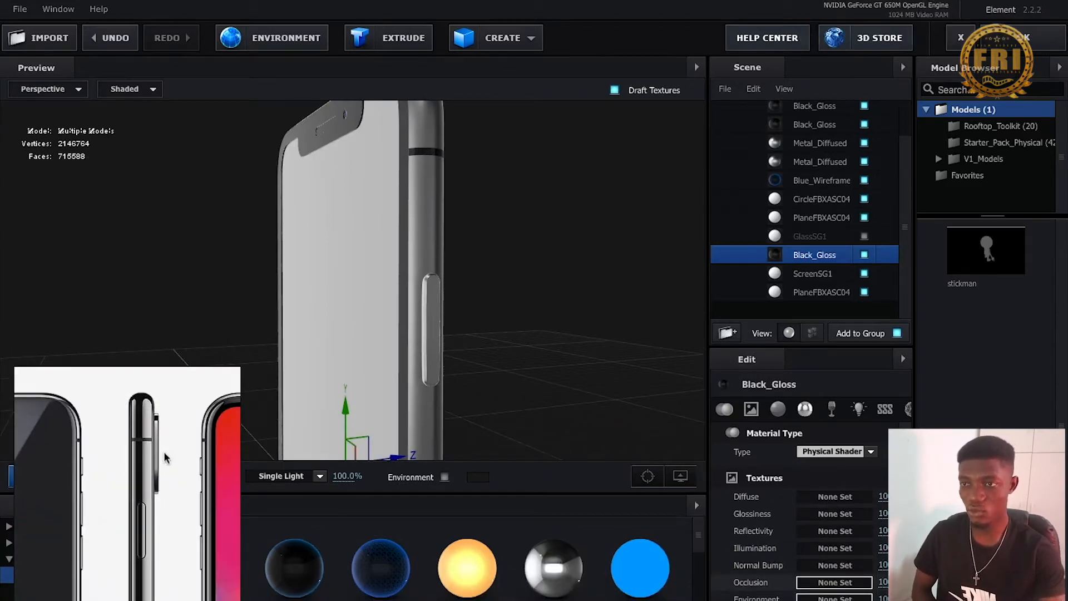
Apply the Metal_Diffused preset to the last material in the list, the Apple logo, and check the phone's back
left_click(815, 294)
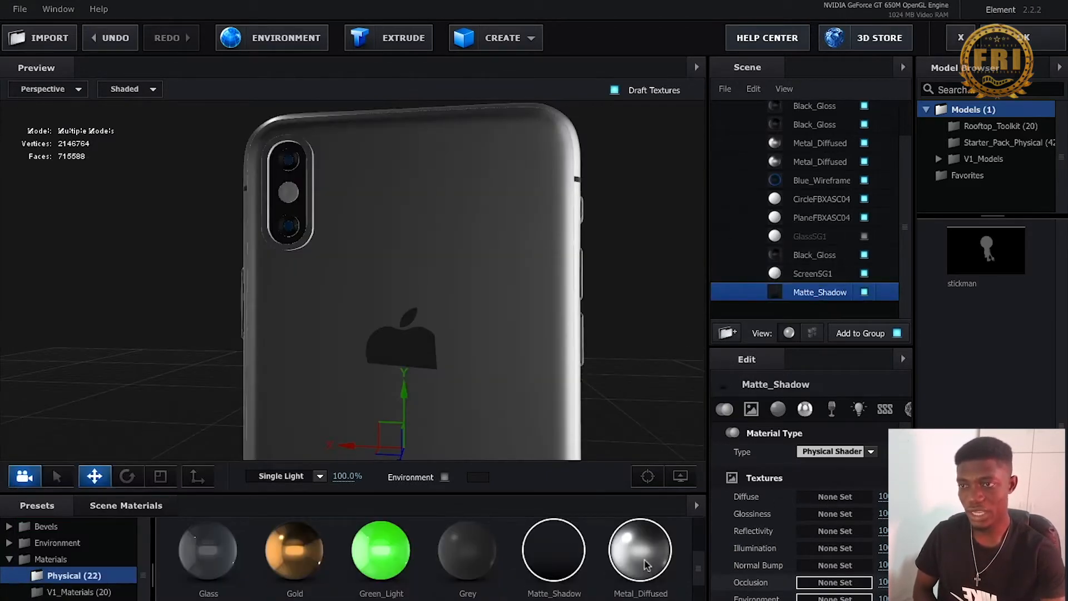
left_click_drag(645, 565, 814, 292)
left_click_drag(650, 340, 682, 353)
Apply the Gold preset to the CircleFBXASC046001SG1 material of the rear camera flash
left_click(861, 219)
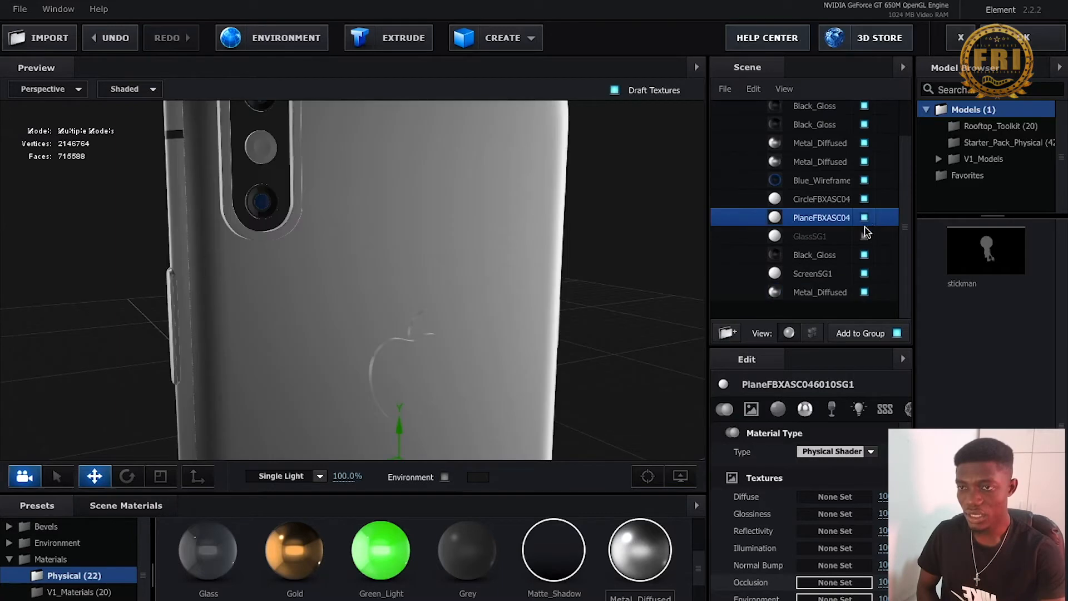
left_click(838, 200)
left_click(295, 550)
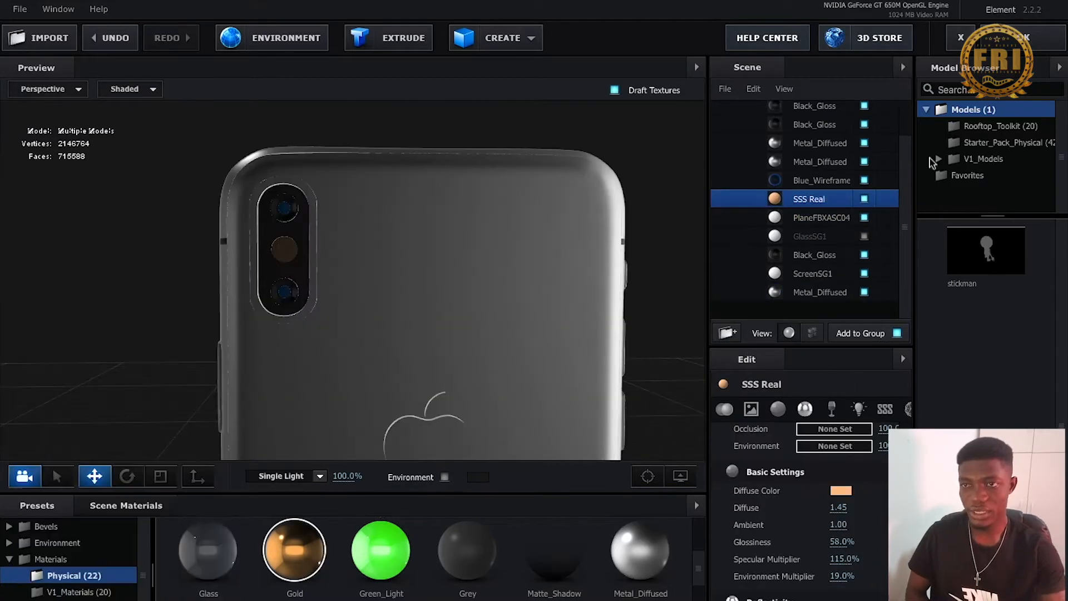
left_click_drag(837, 213, 816, 200)
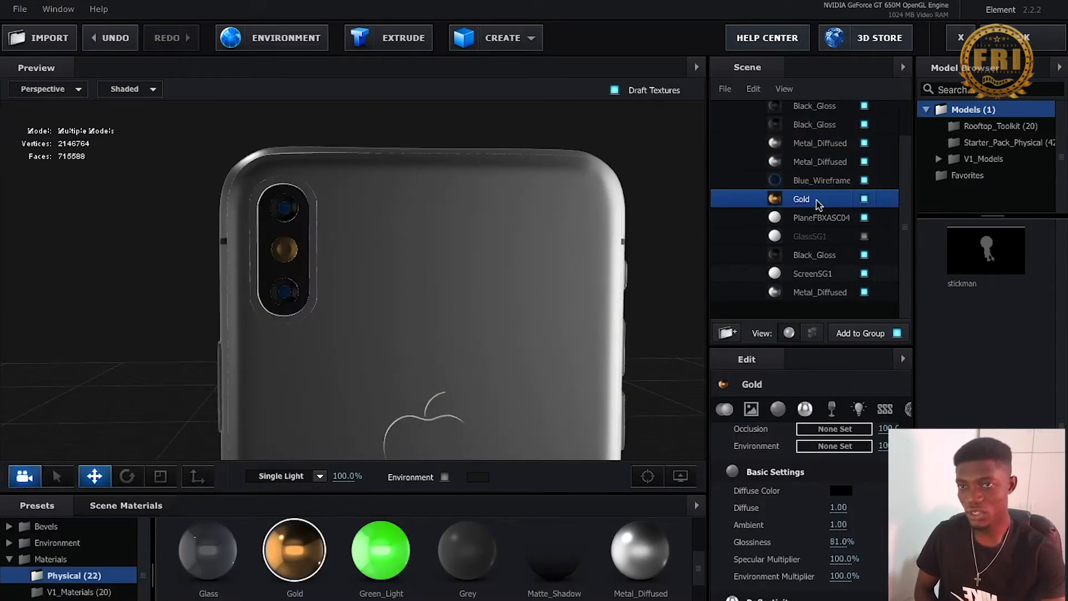
Set the Gold material's reflectivity intensity to 42% and inspect the flash from another angle
scroll(856, 576, "down", 3)
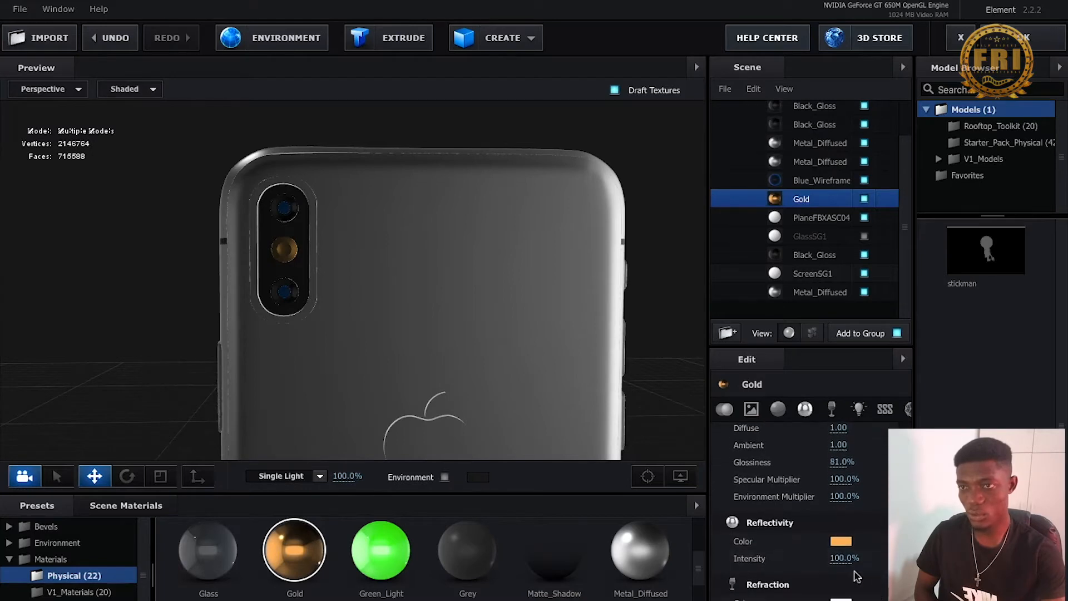
left_click_drag(827, 559, 802, 559)
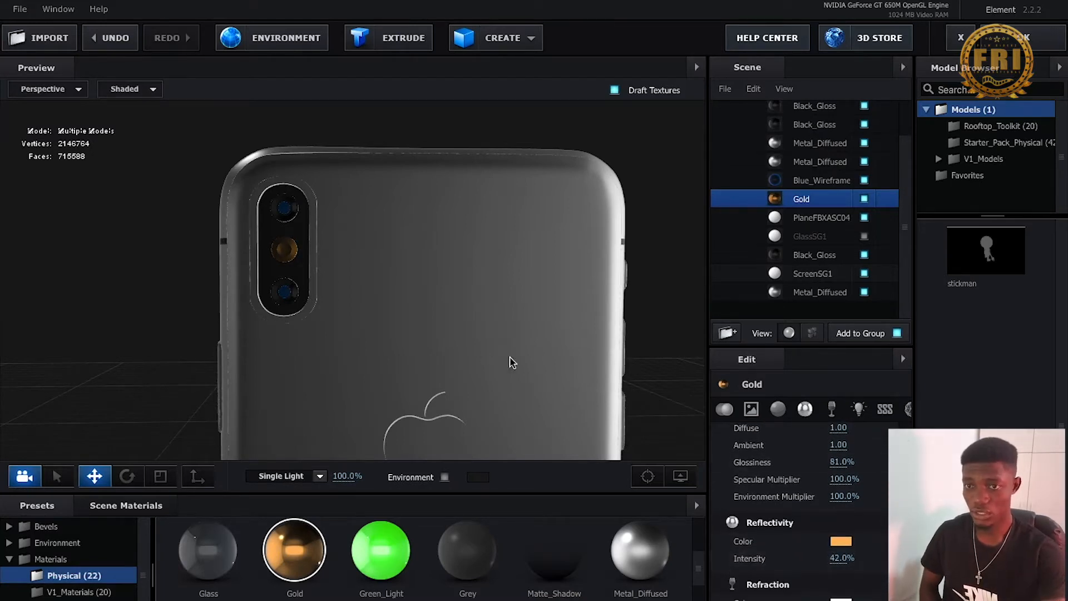
left_click_drag(505, 362, 679, 389)
scroll(748, 205, "up", 2)
scroll(787, 195, "down", 2)
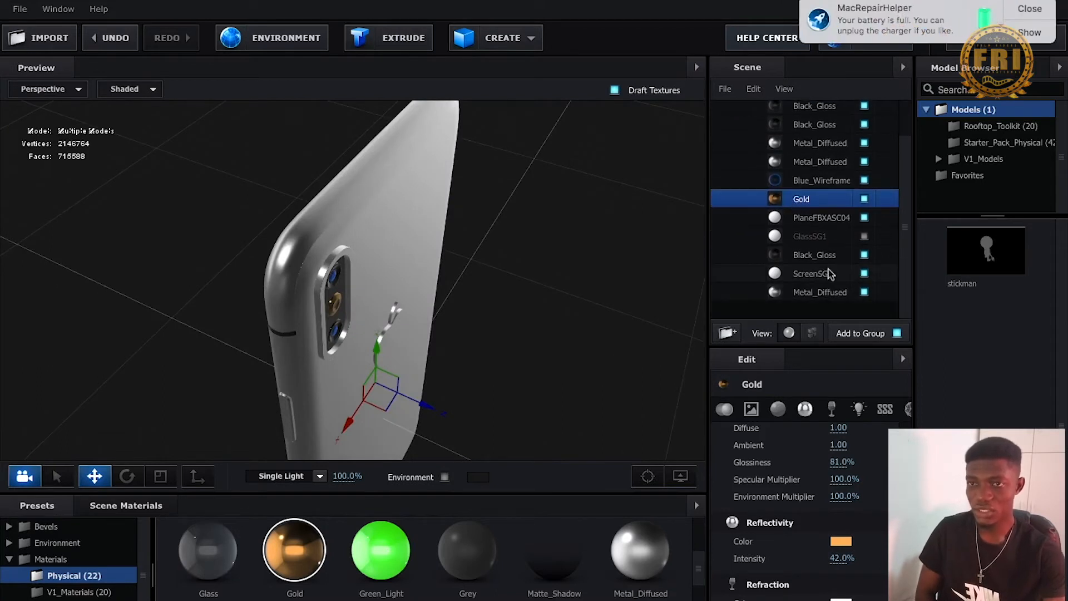
Identify the surface of the ScreenSG1 material on the phone's front and apply the Metal_Diffused preset to it
left_click(828, 292)
left_click(864, 273)
left_click(863, 273)
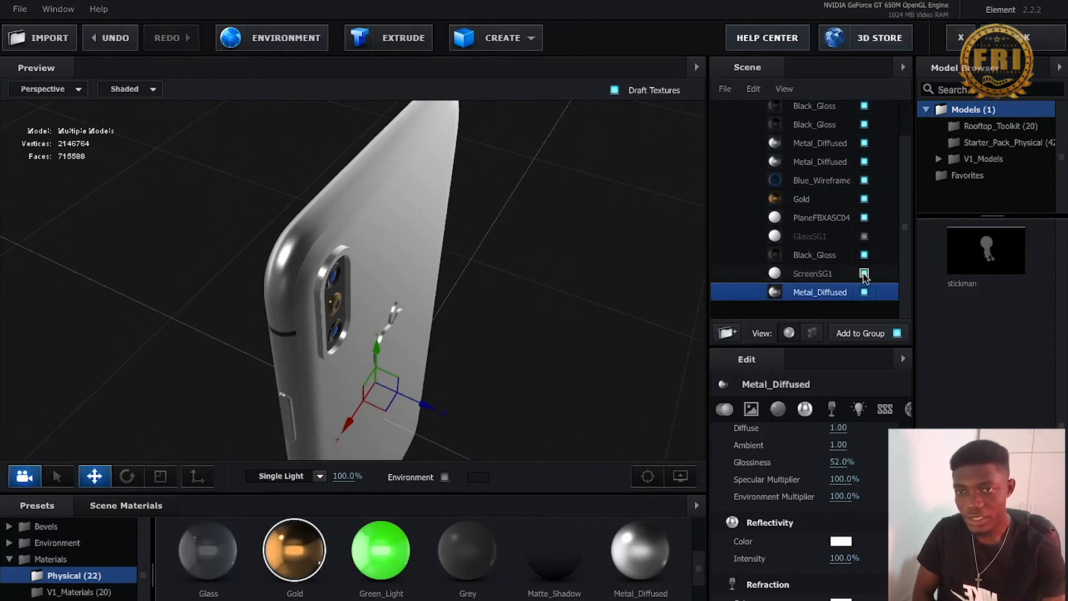
left_click(831, 275)
left_click_drag(238, 244, 335, 278)
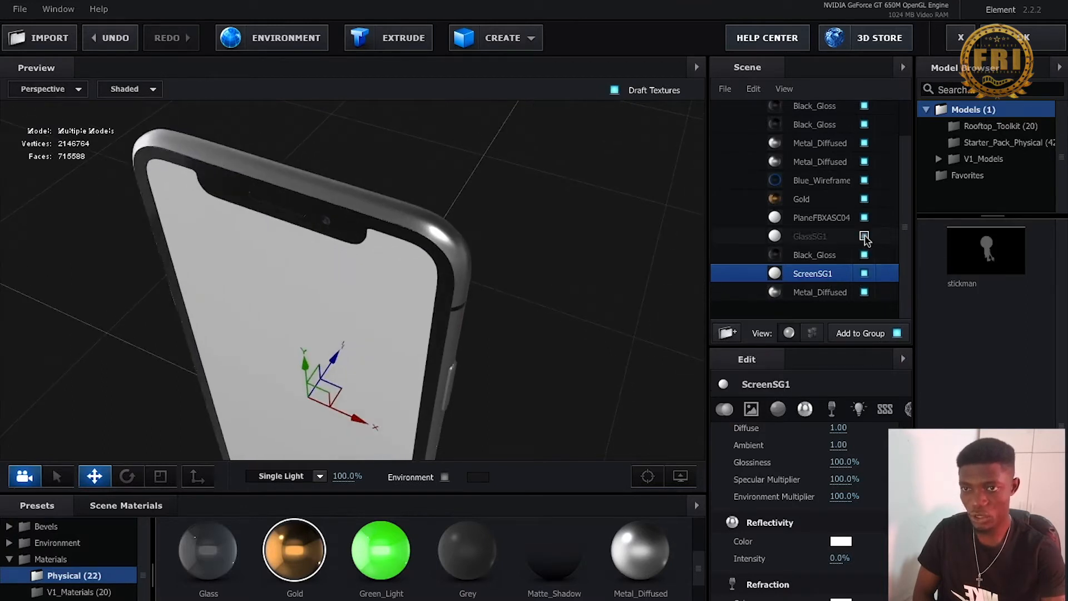
left_click(864, 273)
left_click(863, 273)
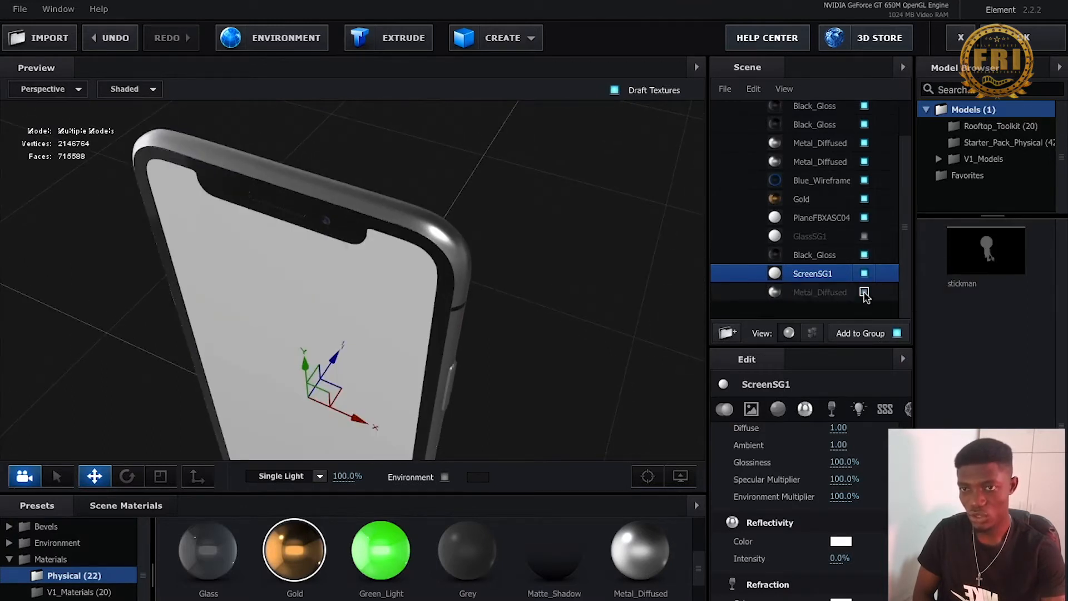
Apply the last environment of the Basic_2K presets, the city skyline, to the scene
left_click(56, 543)
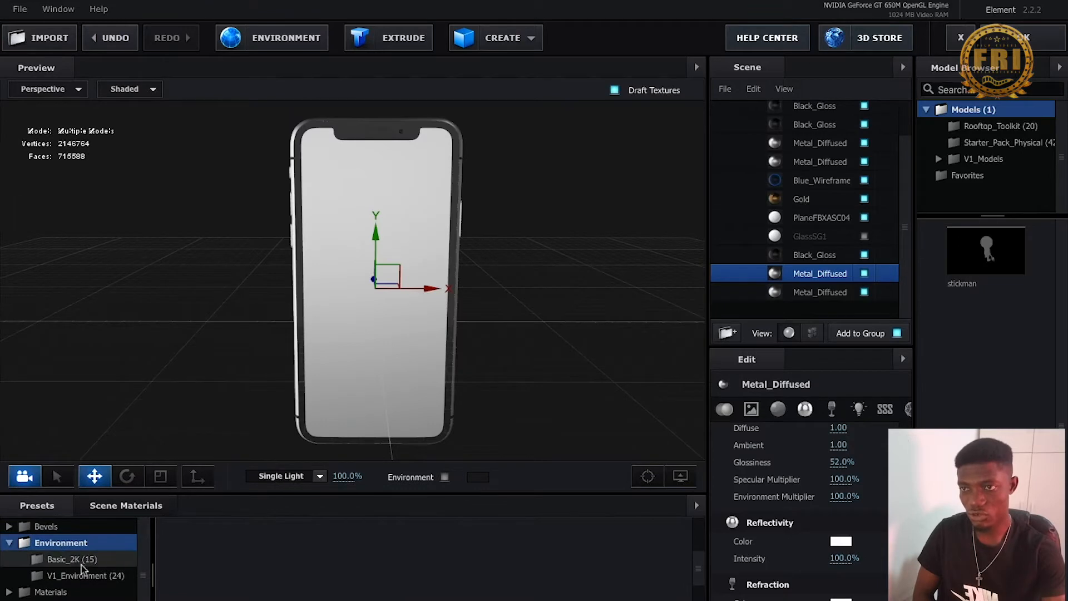
left_click(75, 559)
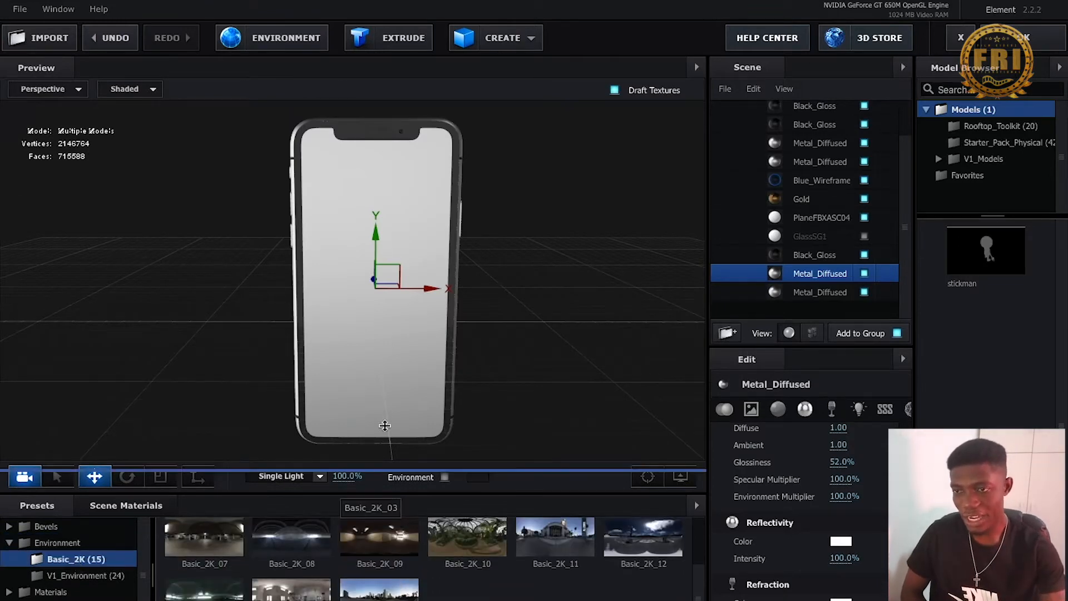
scroll(444, 550, "up", 2)
scroll(386, 557, "down", 2)
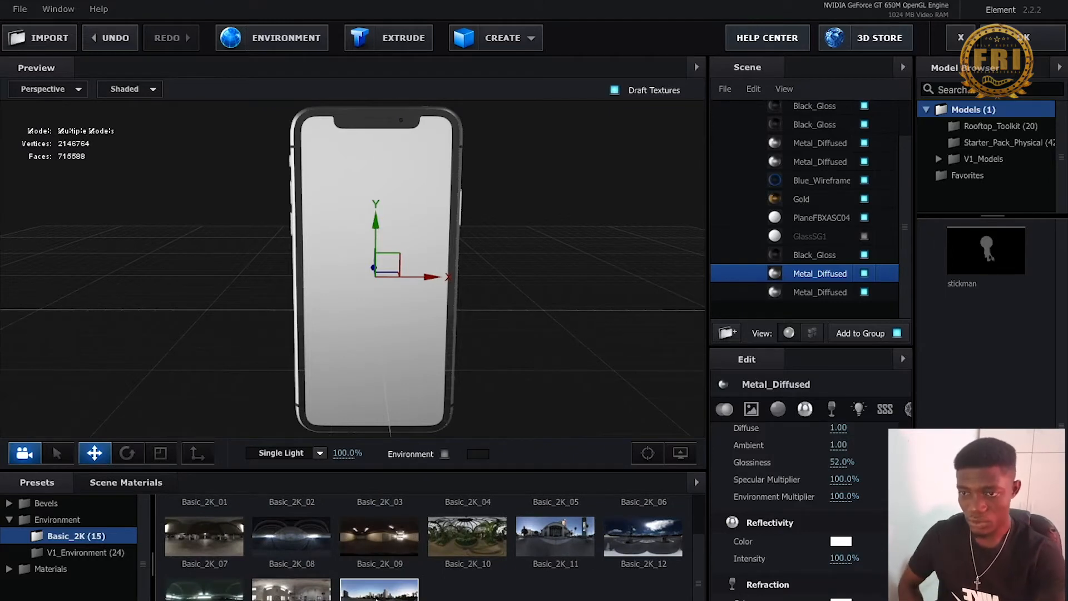
left_click(389, 591)
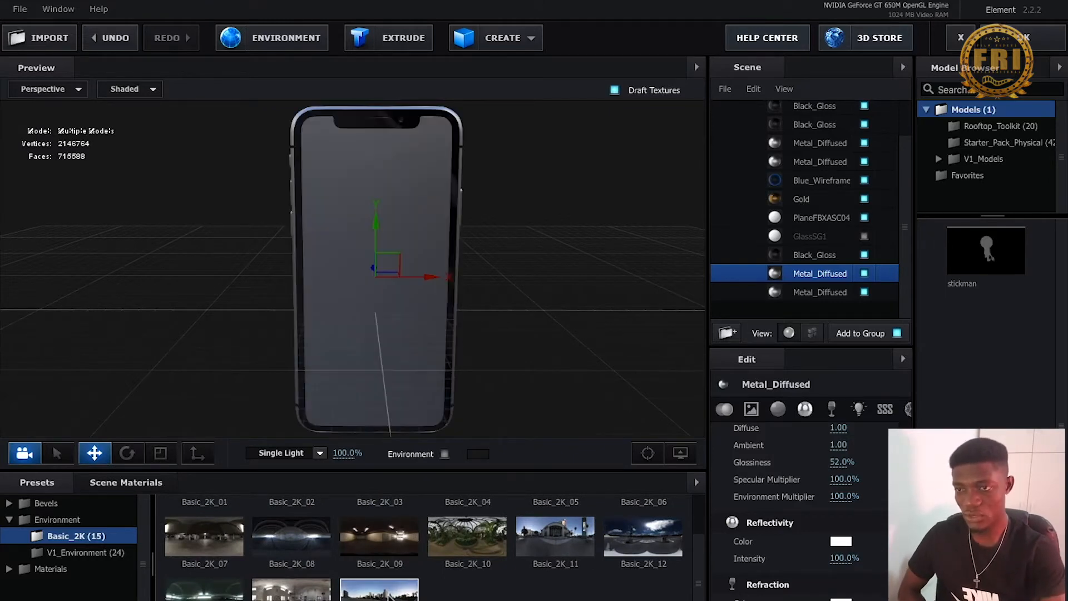
Display the environment in the preview, check the phone's reflections, and accept the scene setup
left_click(444, 455)
left_click_drag(527, 315, 623, 251)
scroll(629, 241, "up", 5)
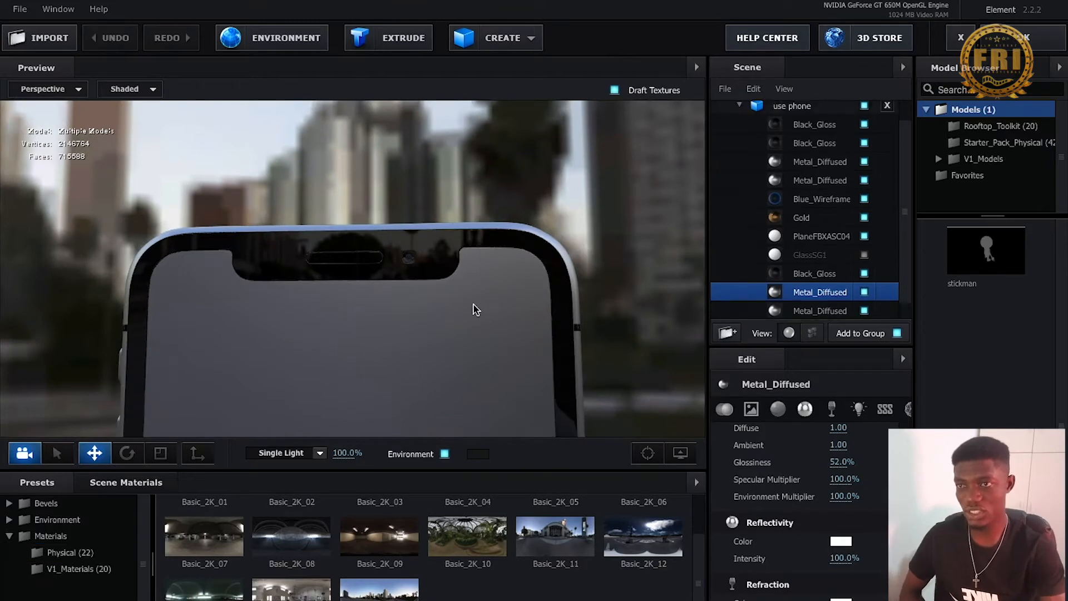
scroll(476, 309, "down", 5)
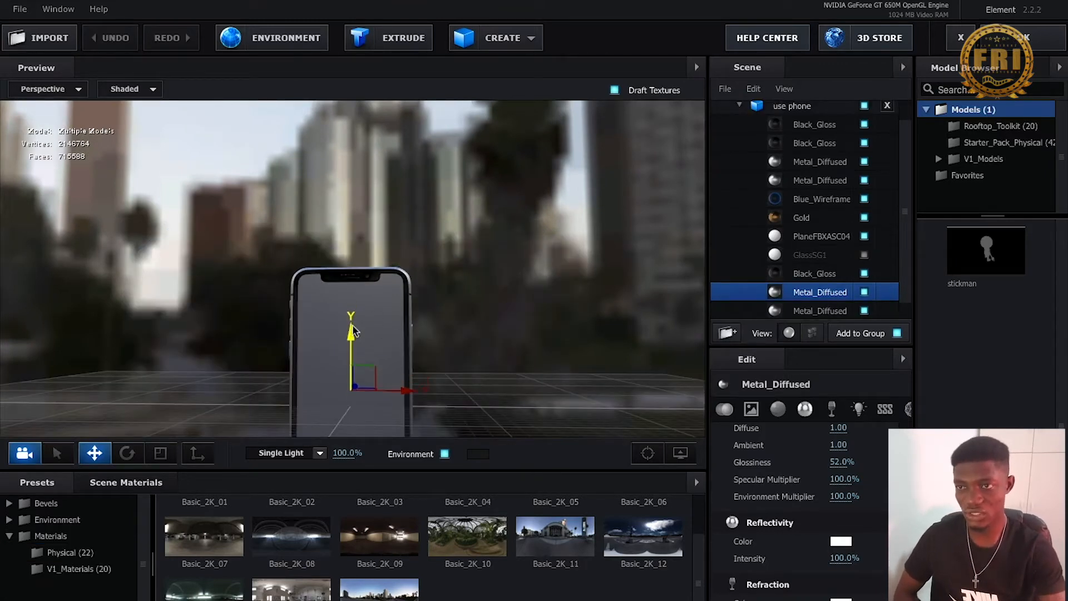
left_click(993, 44)
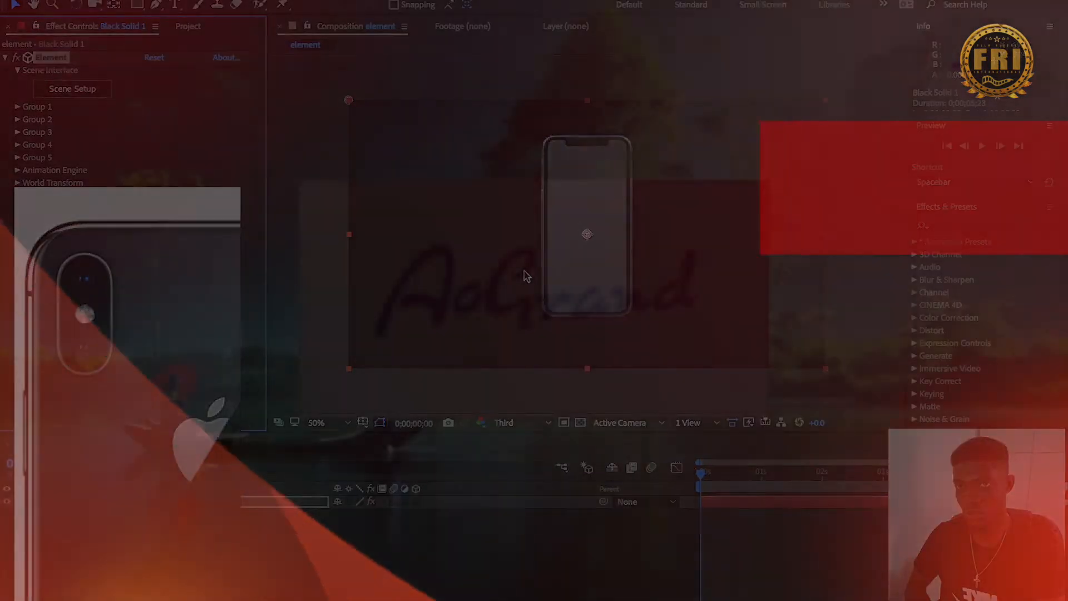
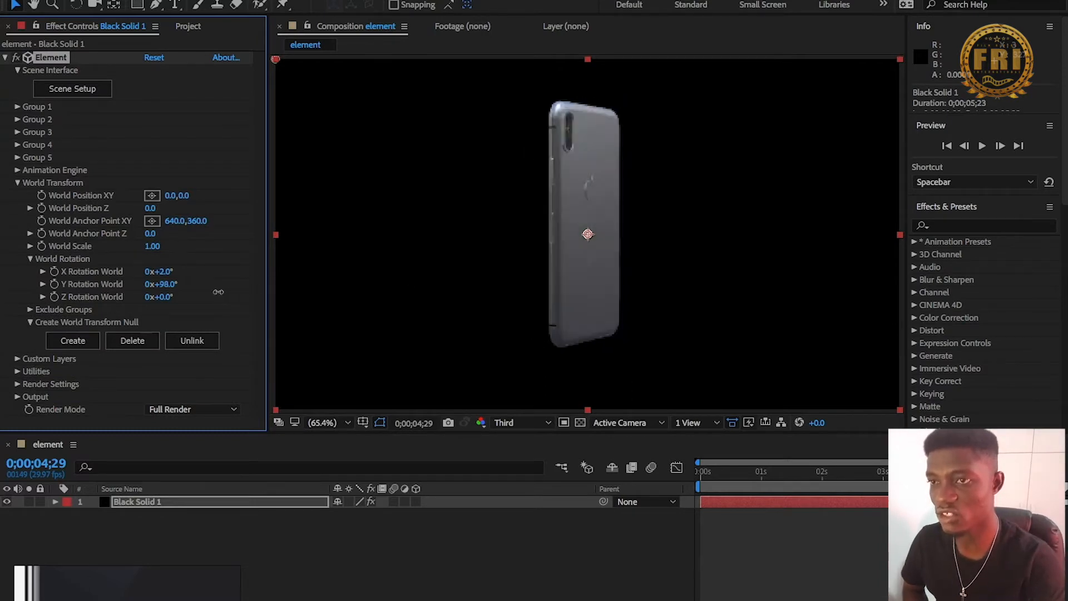
Create a new composition named "screen" with the HDV/HDTV 720 29.97 preset
left_click(271, 552)
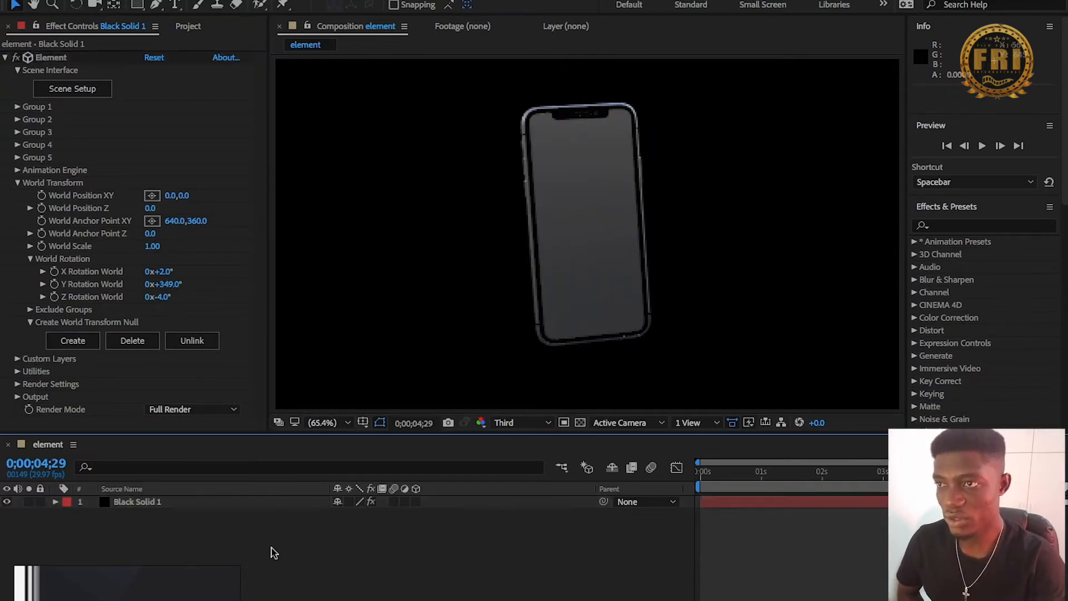
left_click(188, 26)
right_click(121, 210)
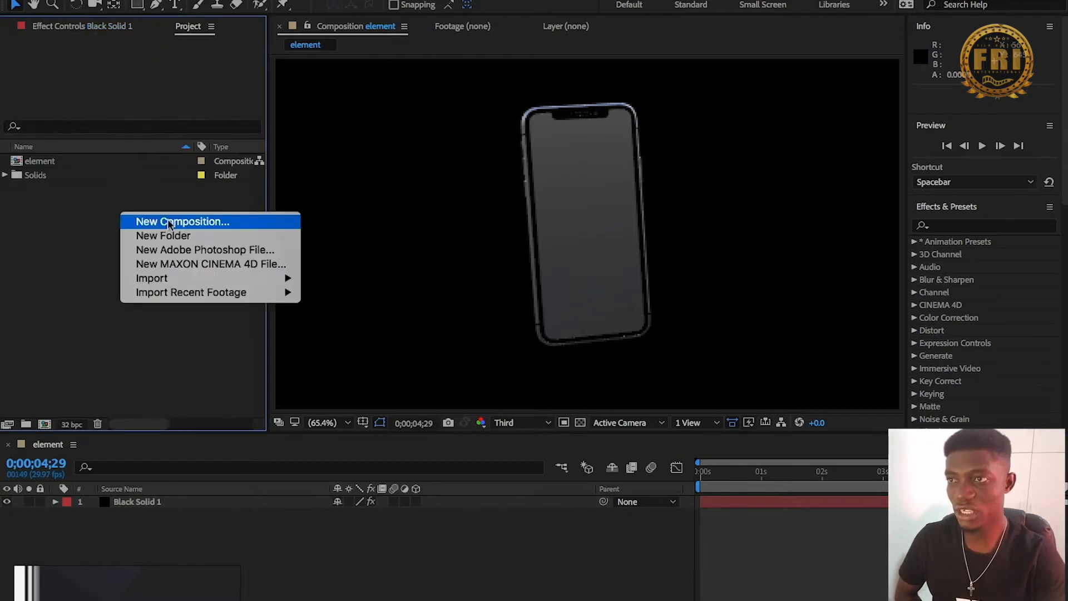
left_click(182, 220)
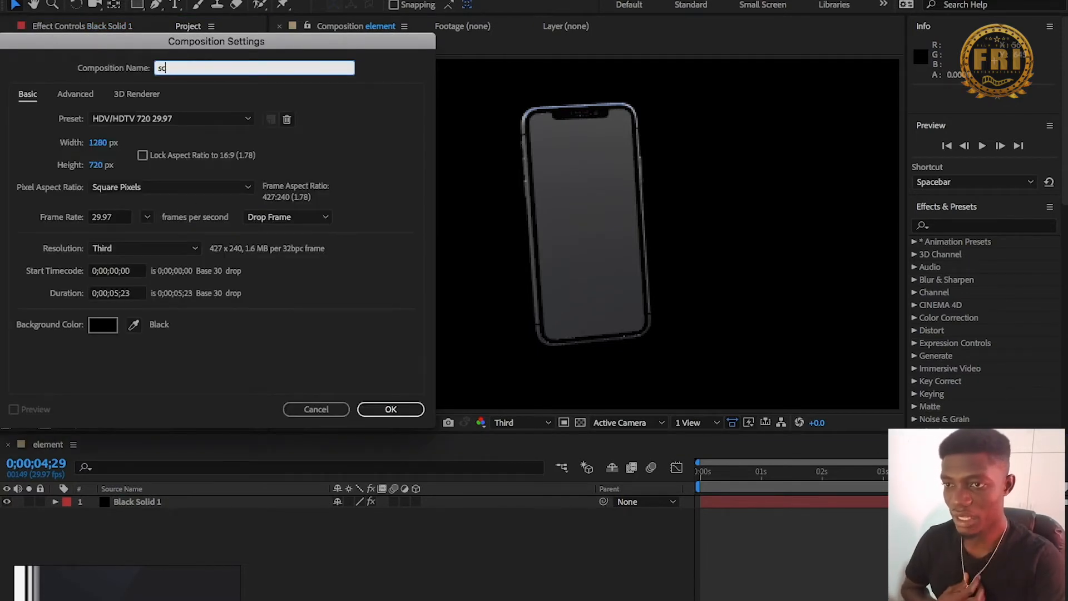
type("screen")
key("Return")
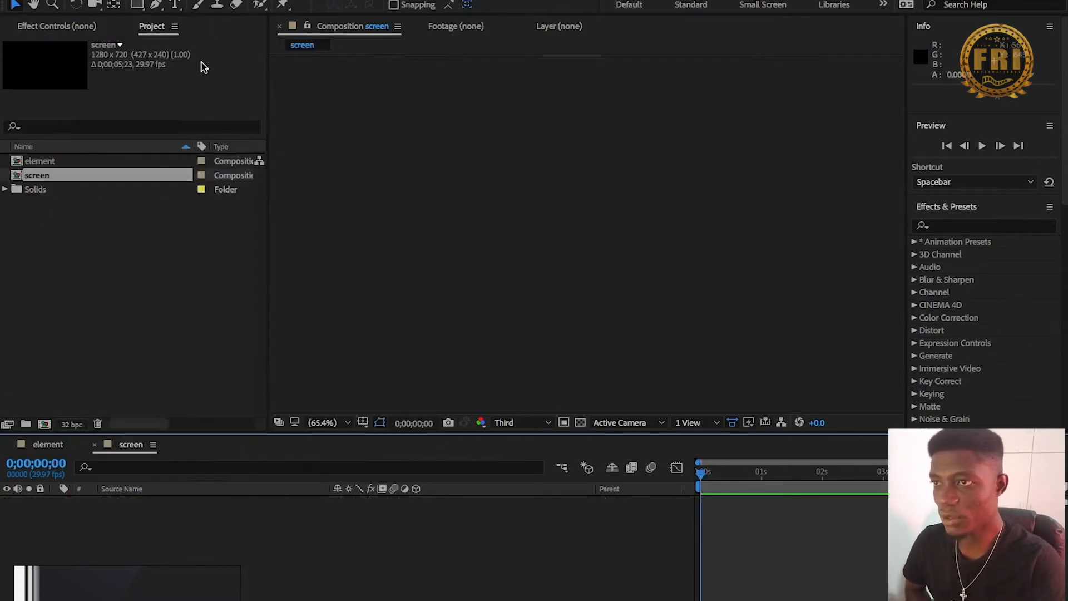
Draw a phone-shaped portrait region of interest and crop the screen composition to it, about 282 x 564 px
left_click(571, 318)
mouse_move(544, 117)
left_mouse_down()
mouse_move(660, 297)
mouse_move(651, 329)
left_mouse_up()
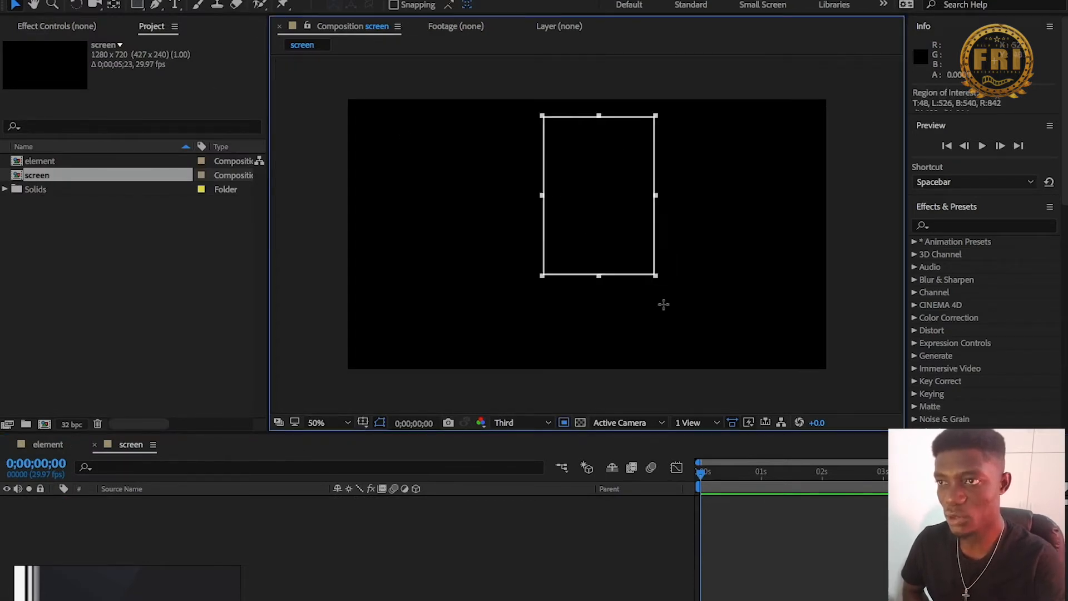
left_click(211, 1)
left_click(261, 55)
Add a white solid layer that fills the screen composition
right_click(493, 461)
mouse_move(611, 469)
left_click(720, 506)
left_click(157, 287)
left_click(12, 65)
left_click(338, 66)
left_click(311, 329)
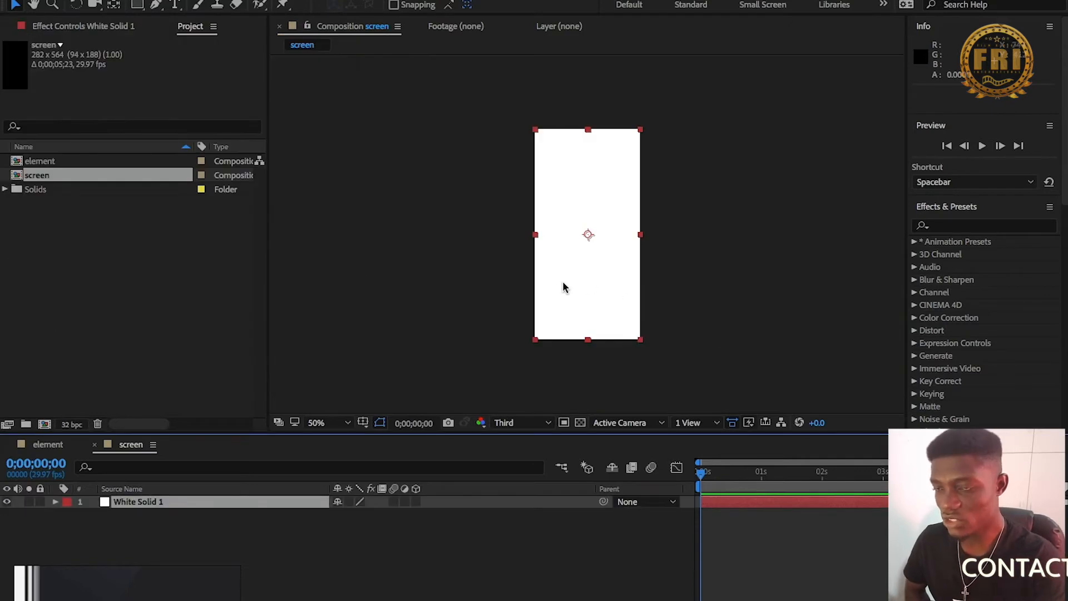
left_click(544, 516)
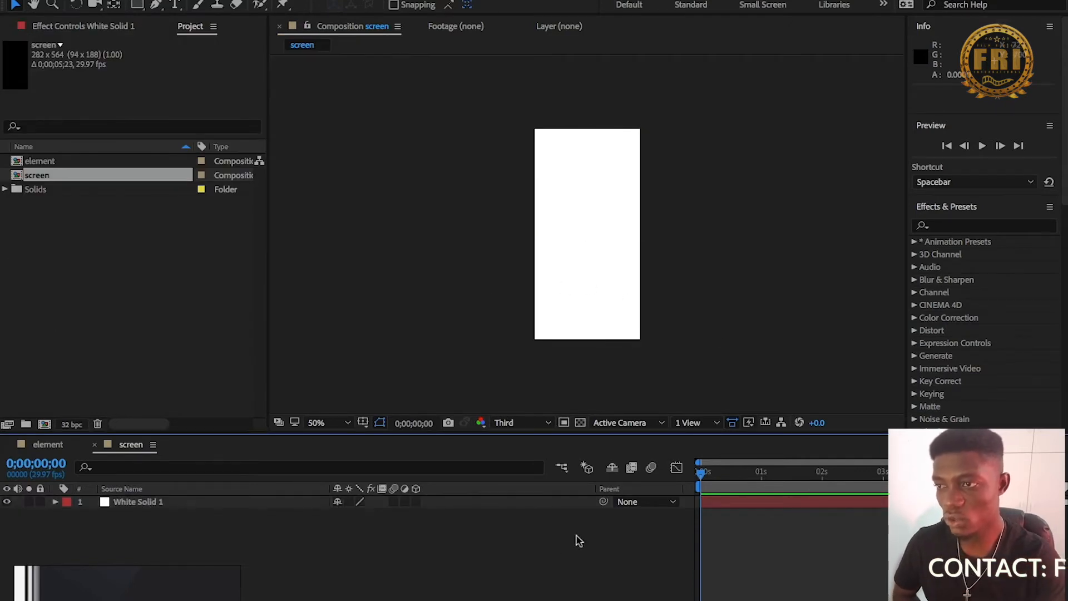
Compare the screen composition's shape with the phone's display in the element composition
left_click(48, 445)
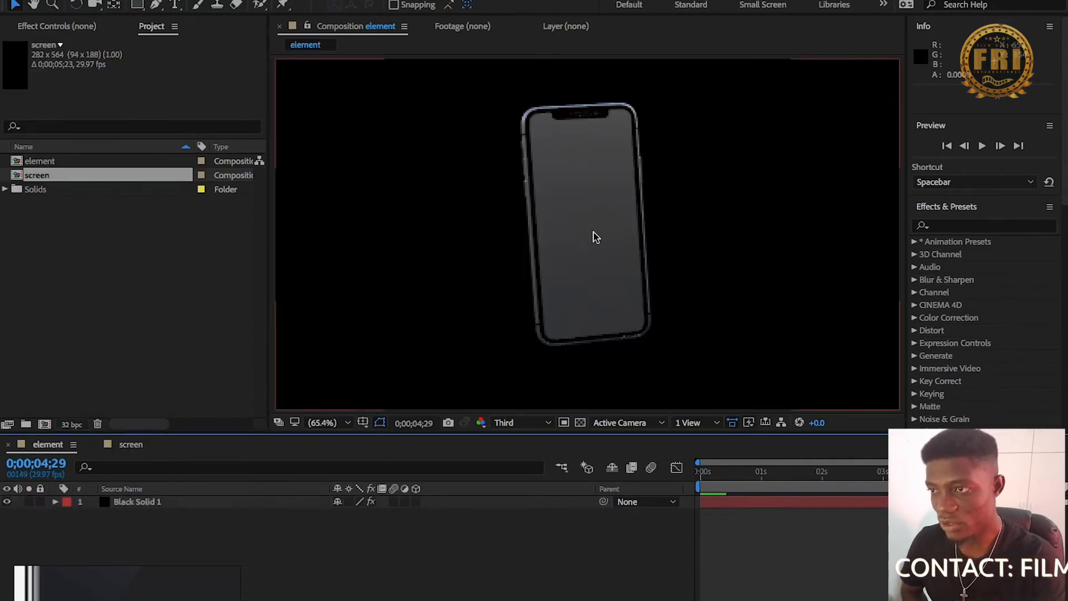
double_click(39, 174)
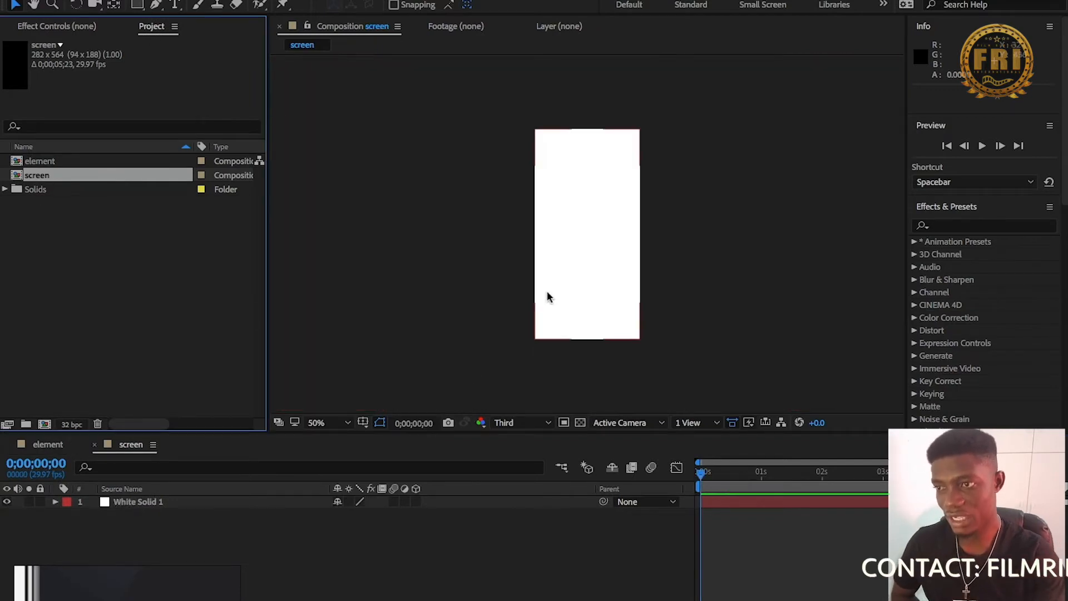
left_click(589, 291)
left_click(48, 444)
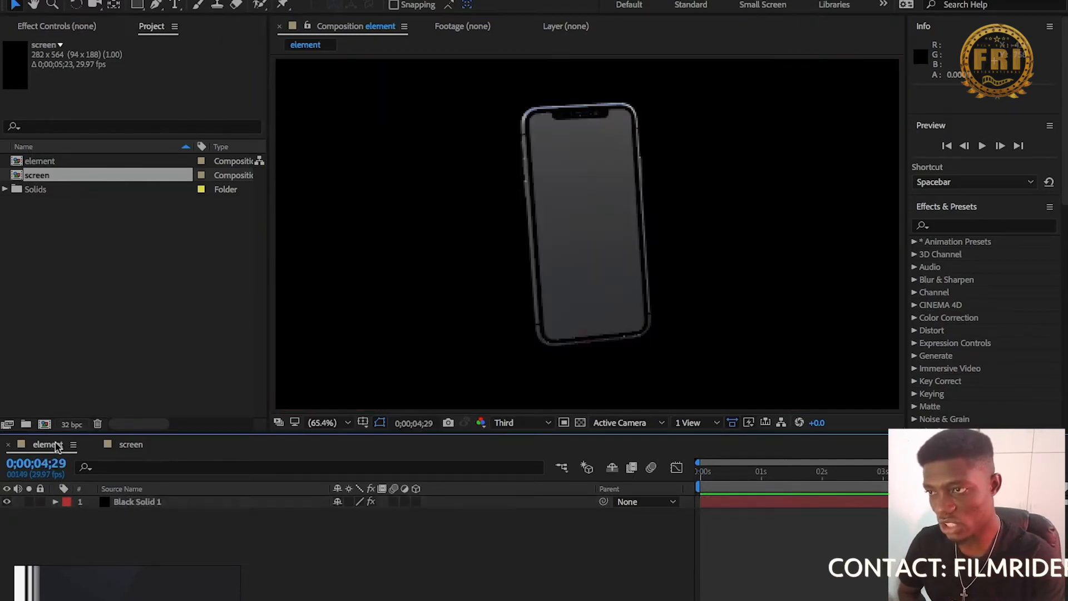
Add the screen composition as a hidden layer in the element composition and assign it to Layer 1 of Element's Custom Texture Maps
left_click_drag(70, 177, 147, 496)
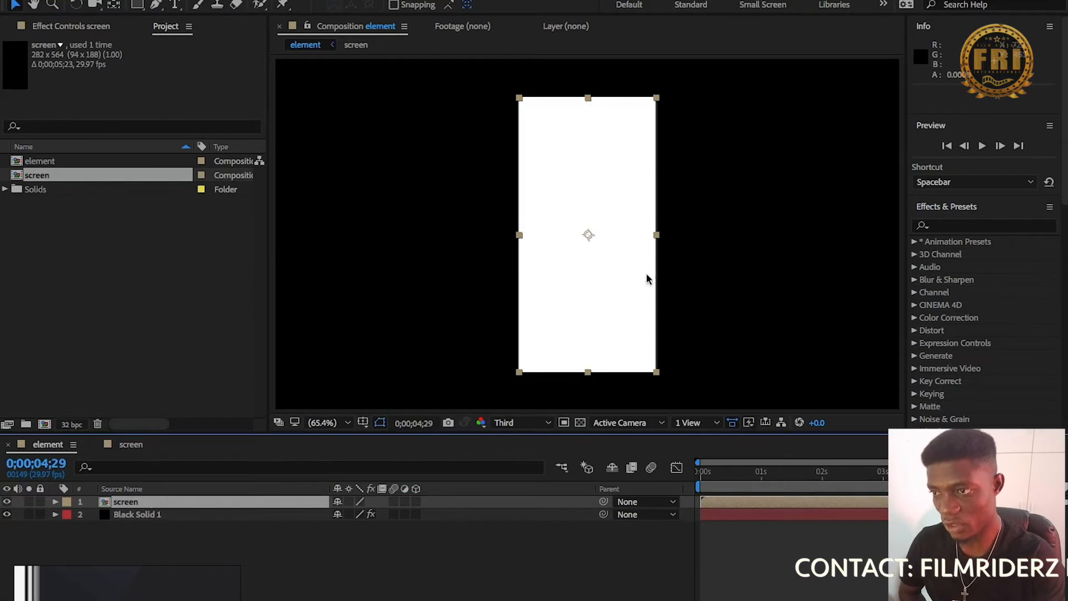
left_click(8, 502)
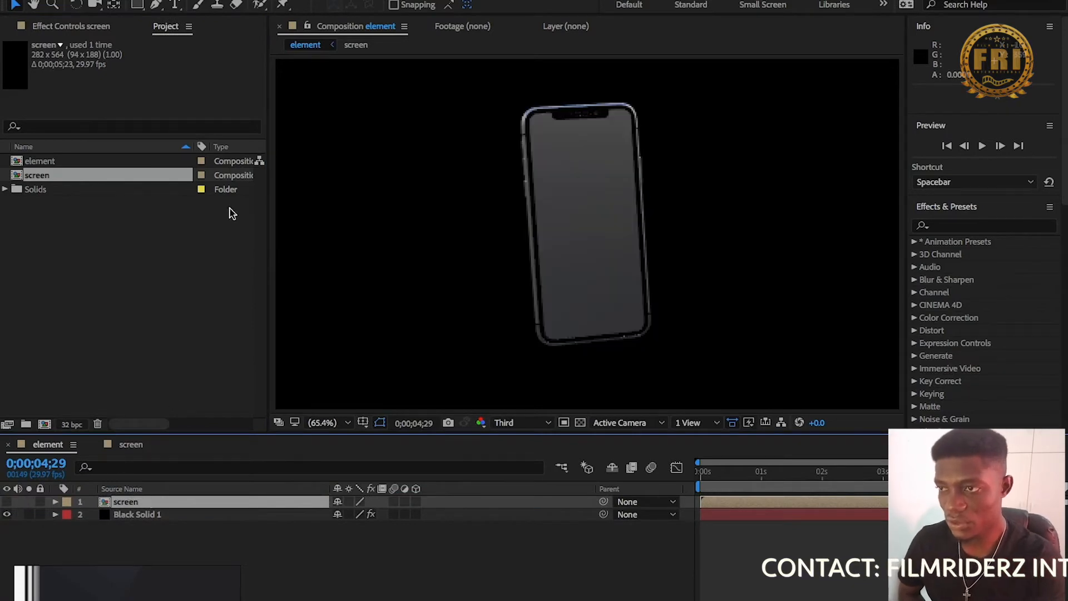
left_click(128, 515)
left_click(30, 218)
scroll(30, 225, "down", 2)
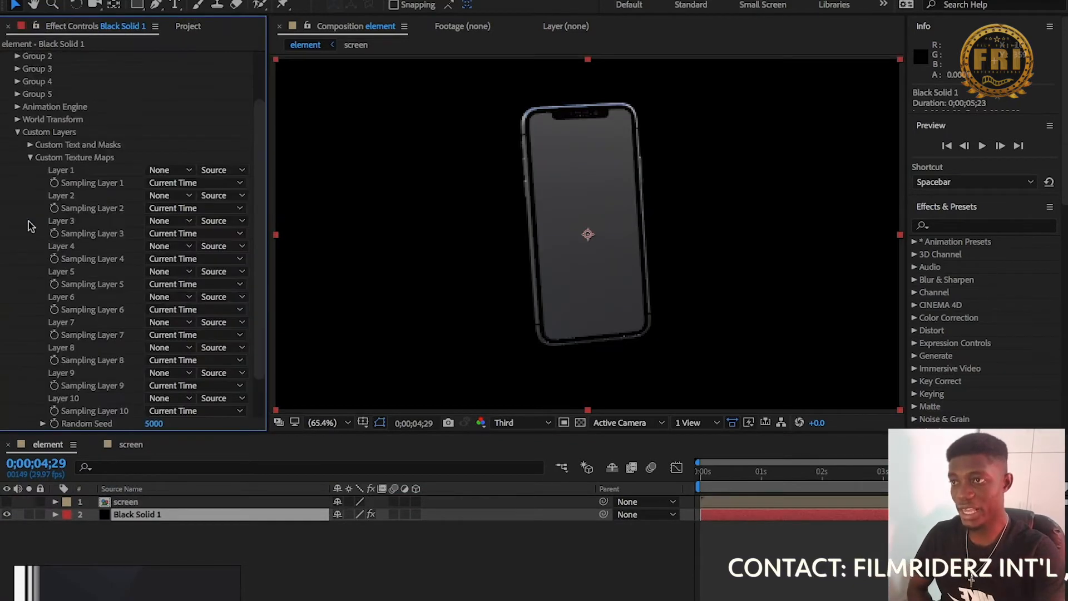
left_click(189, 171)
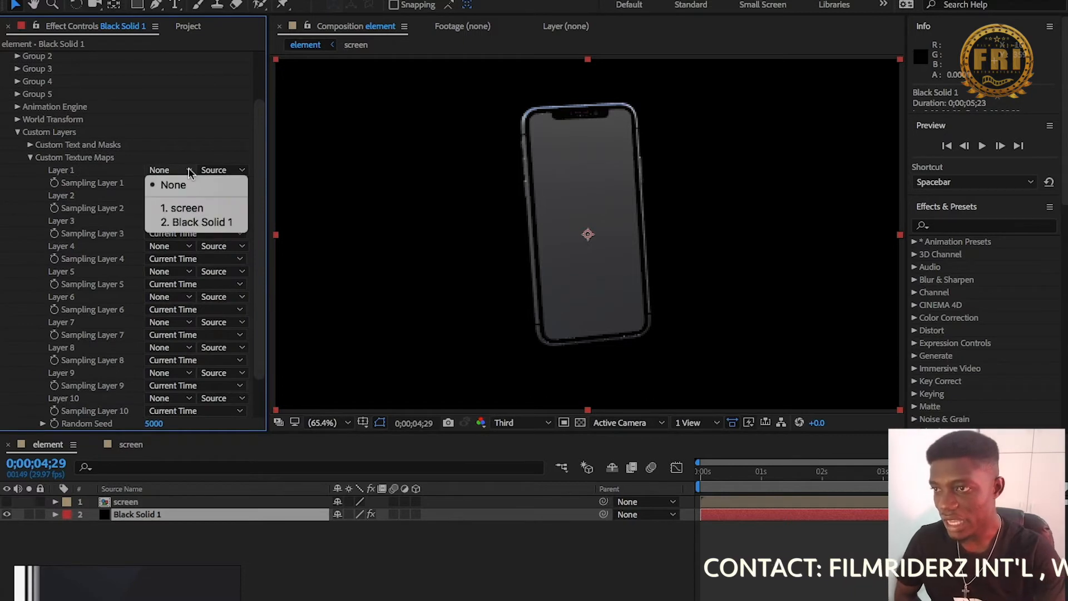
left_click(187, 208)
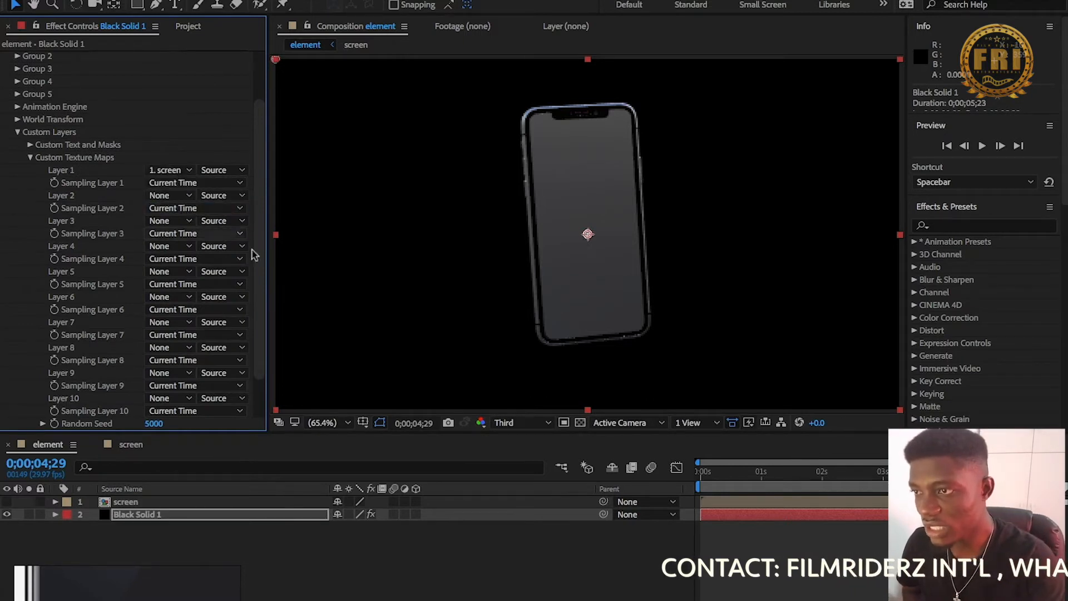
left_click_drag(763, 478, 837, 477)
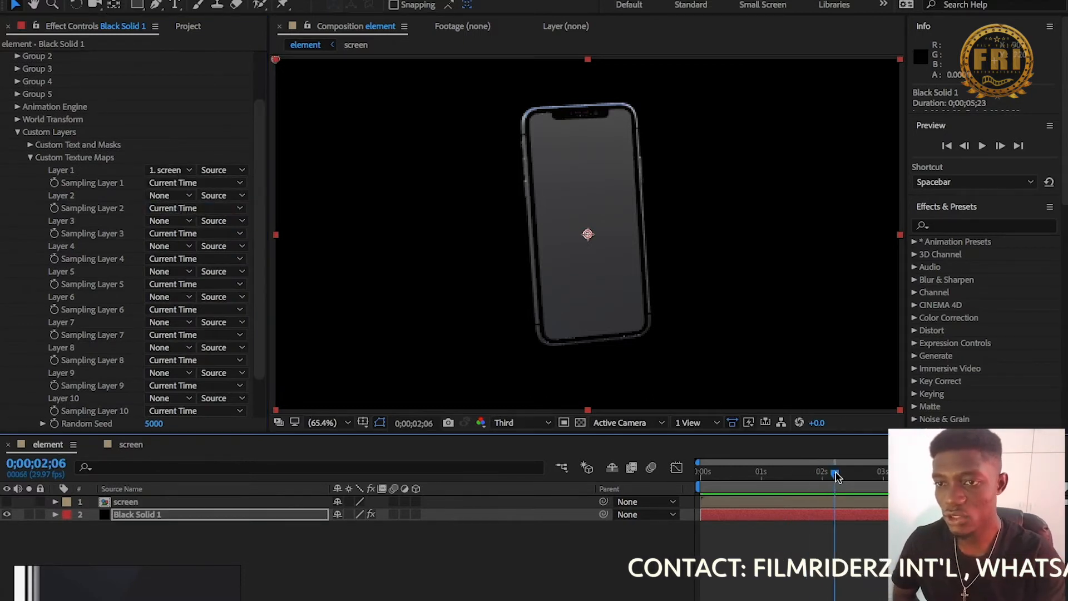
Open Element's Scene Setup and toggle the visibility of the Metal_Diffused material to check that it covers the phone's display
scroll(86, 115, "up", 3)
left_click(78, 90)
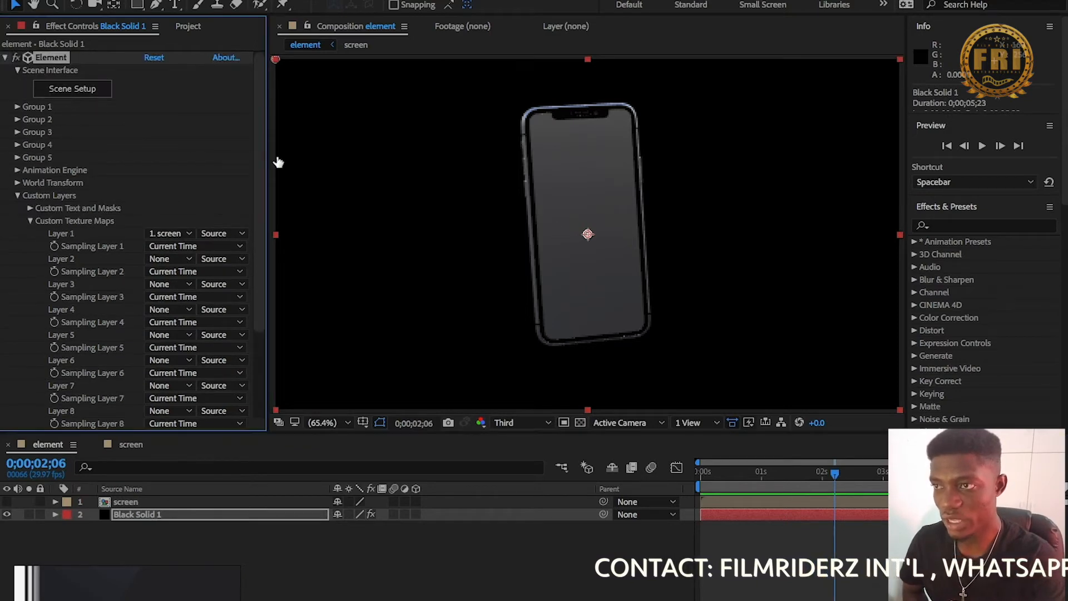
scroll(882, 243, "down", 1)
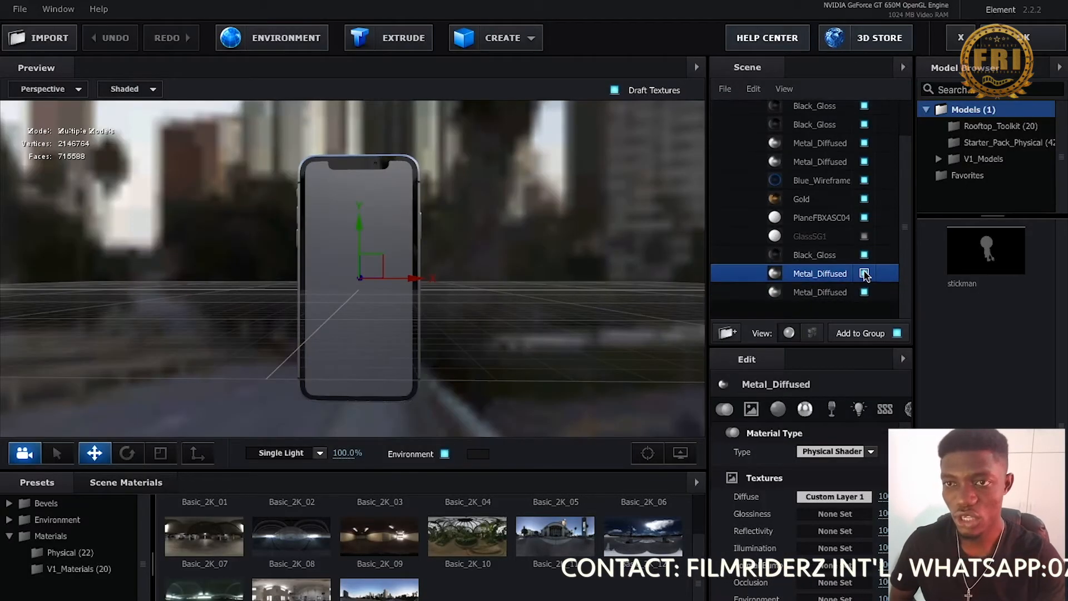
left_click(864, 274)
left_click(865, 273)
left_click(865, 274)
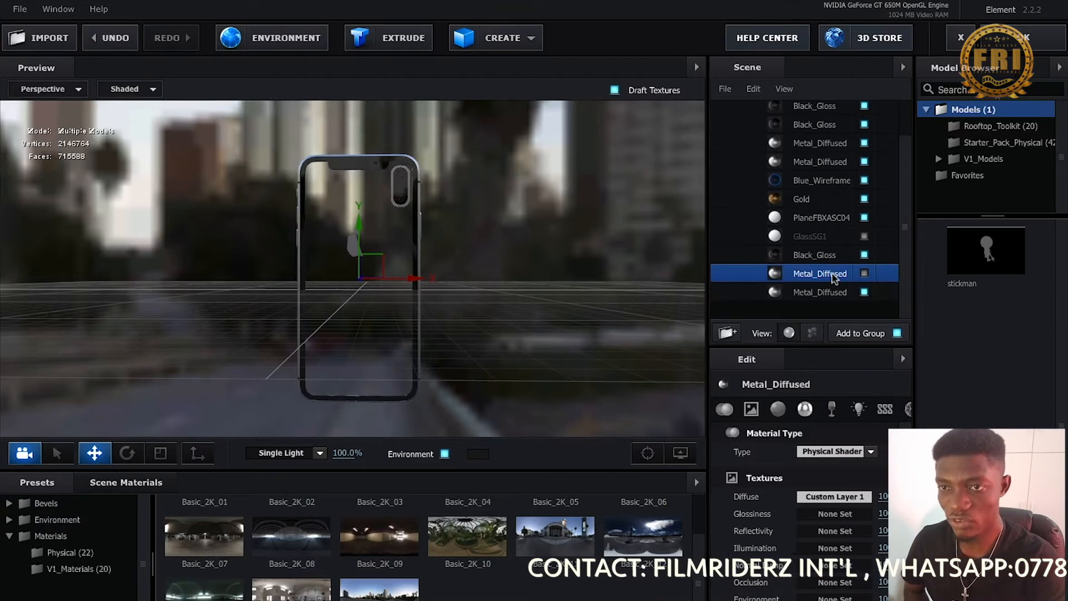
Clear the display material's existing texture, show the material again, and assign Custom Layer 1 as its Diffuse texture
right_click(834, 278)
left_click(854, 283)
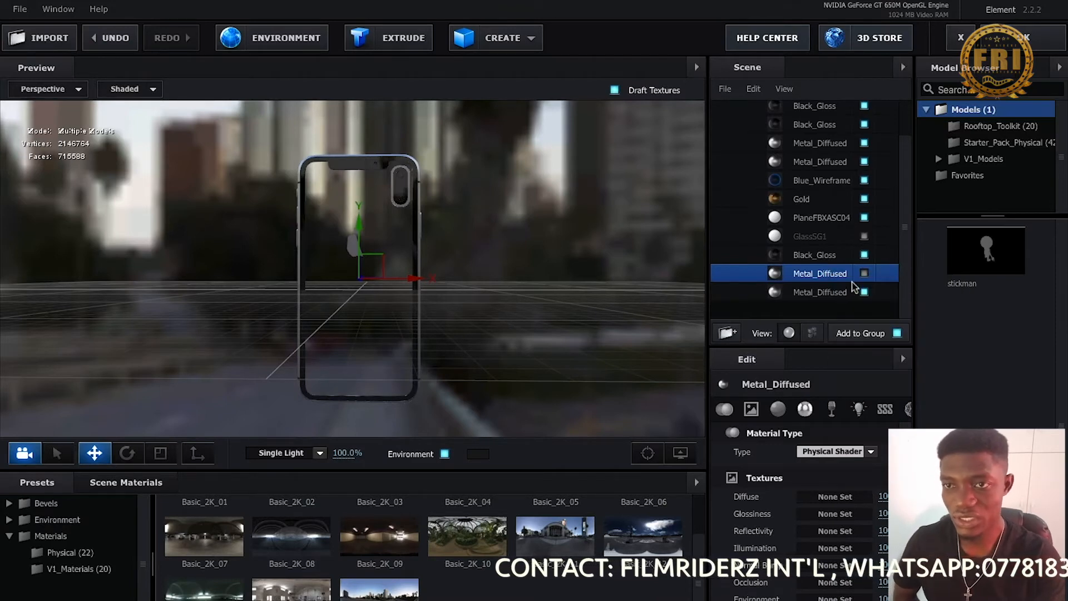
left_click(864, 274)
left_click(834, 496)
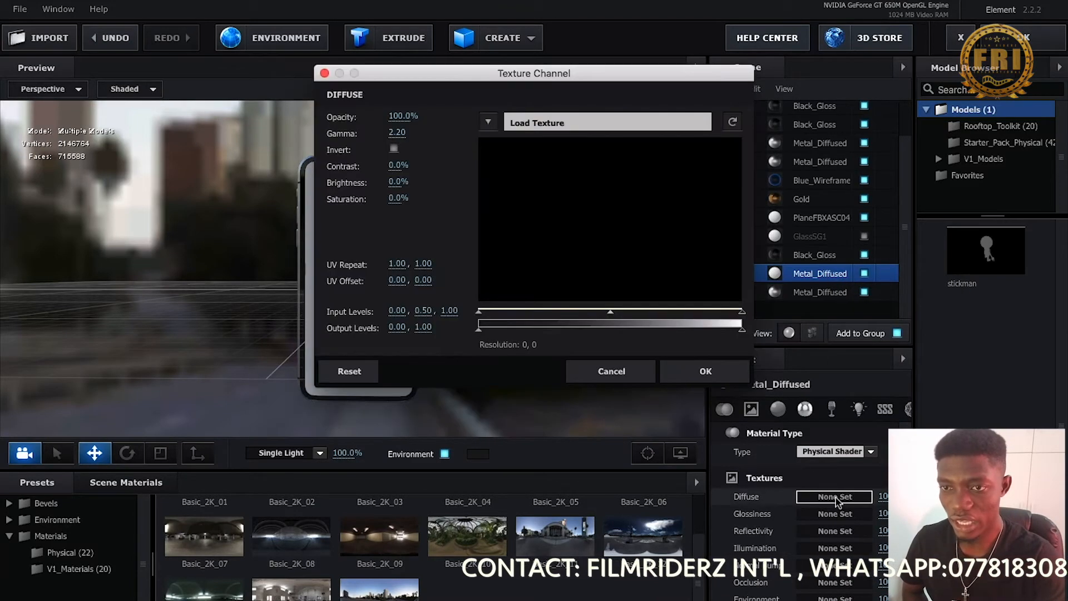
left_click(498, 121)
left_click(523, 144)
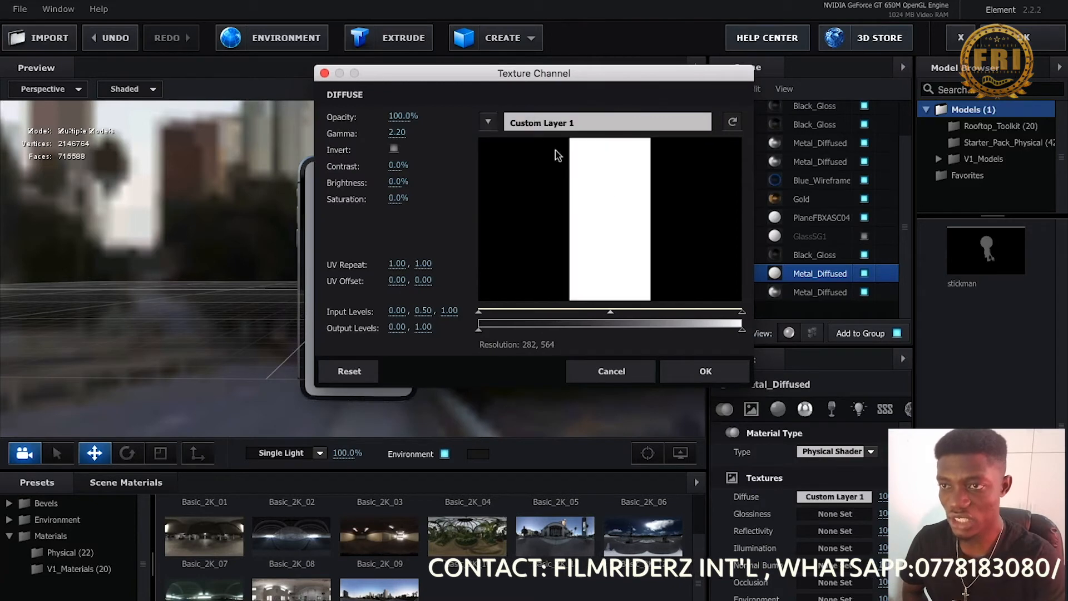
left_click(702, 371)
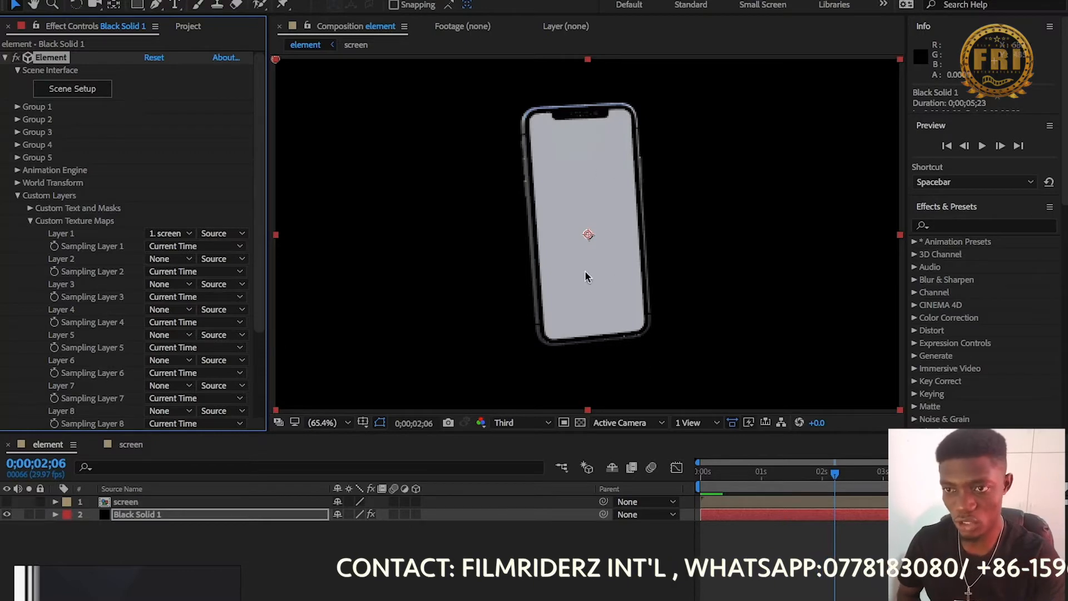
Open the screen composition, search the Mac for "filmriders", and add FILMRIDERS LOGO 2021.mp4 above the white solid
double_click(145, 503)
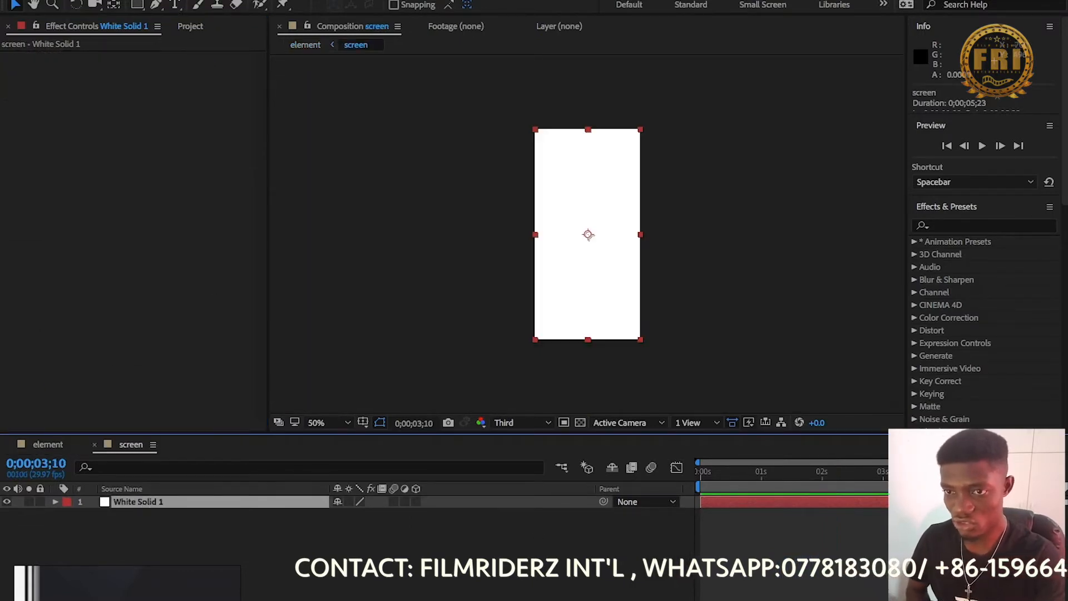
left_click(57, 563)
left_click(770, 87)
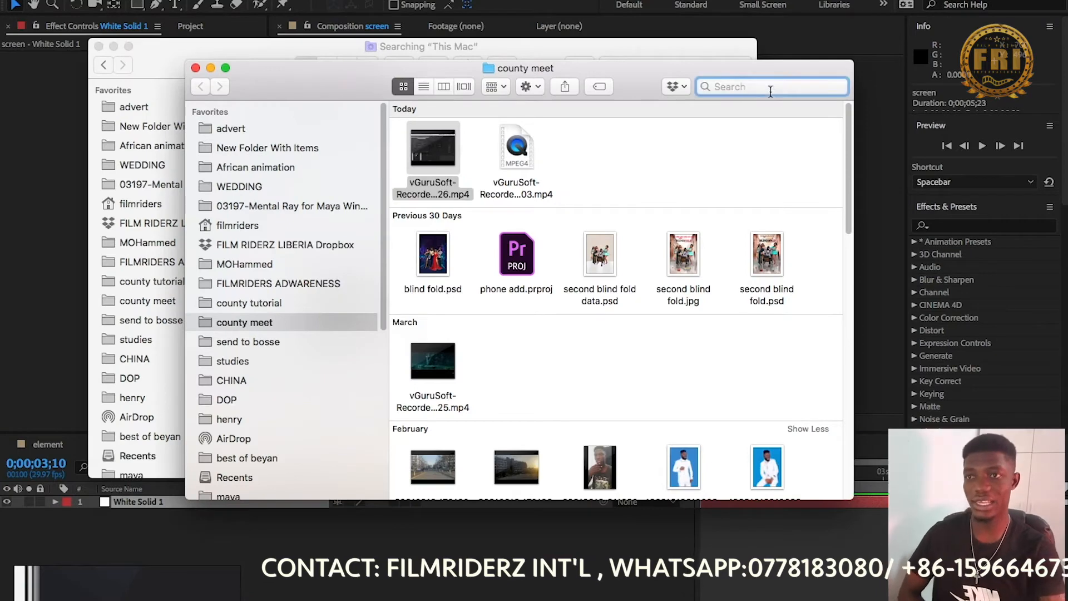
type("film")
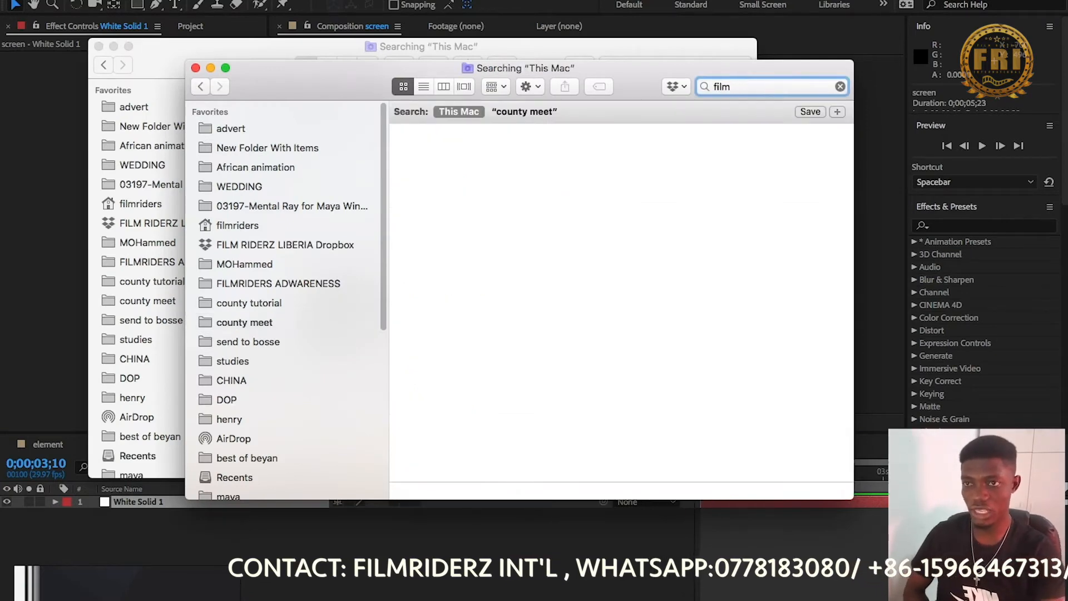
type("riders")
scroll(459, 321, "down", 10)
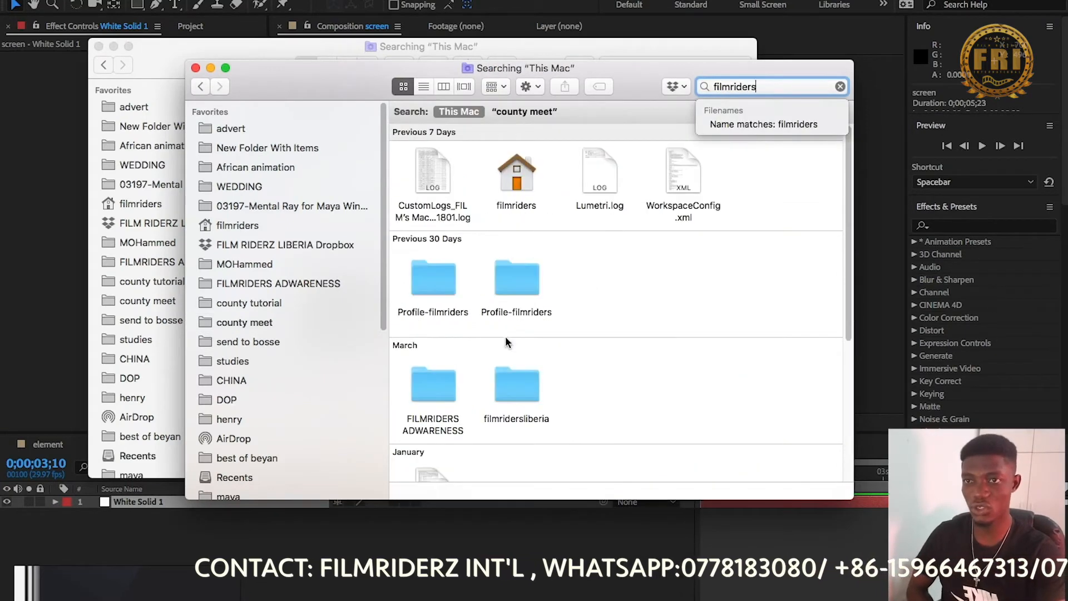
left_click_drag(432, 317, 789, 524)
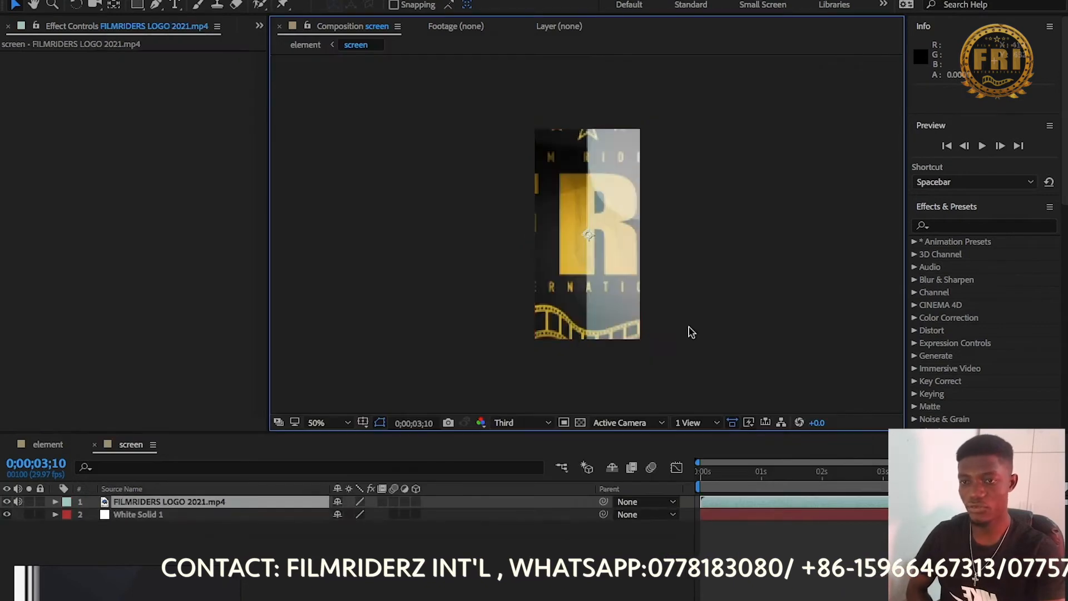
Scale the logo video down to about 15% so that it spans the width of the screen composition
key("comma")
key("comma")
left_click_drag(675, 281, 604, 250)
key("period")
key("period")
key("period")
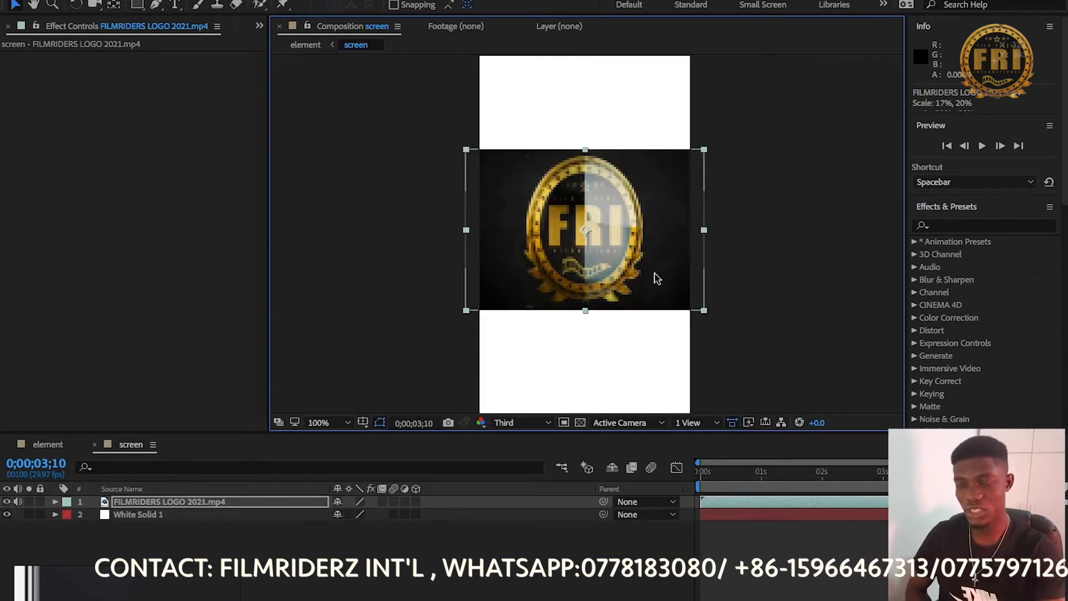
left_click_drag(467, 149, 483, 173)
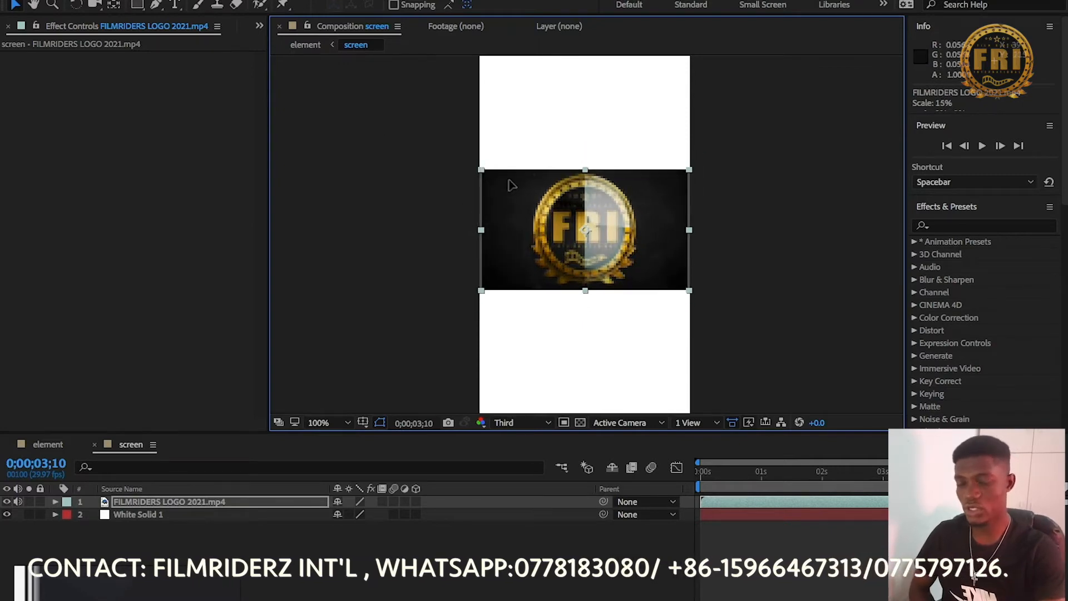
left_click(796, 247)
left_click(645, 233)
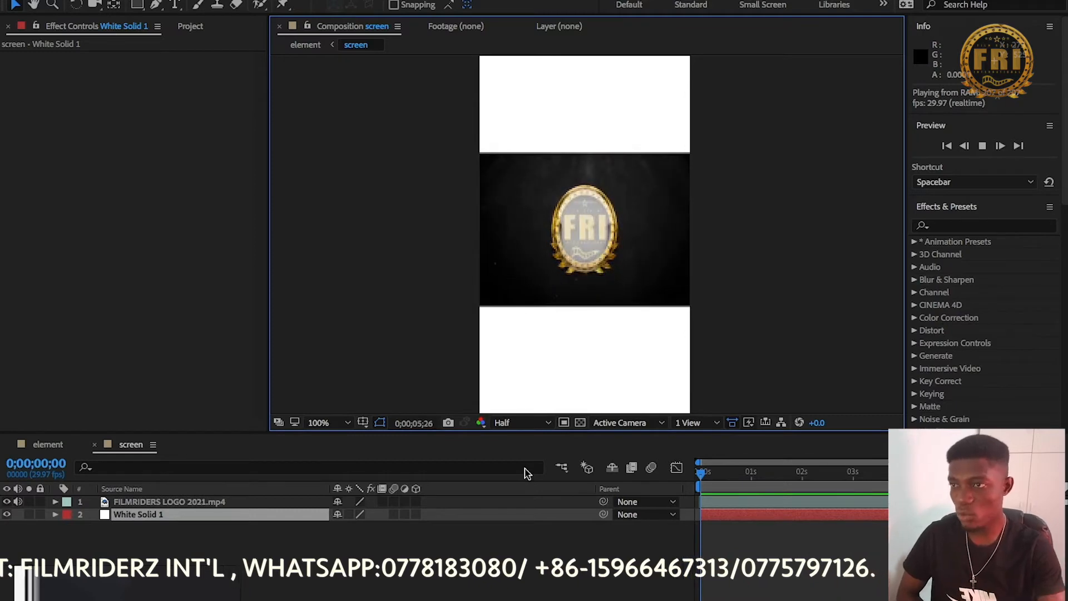
In the element composition, set a starting keyframe for Element's Y Rotation World at 0;00;00;00
left_click(48, 444)
left_click(18, 184)
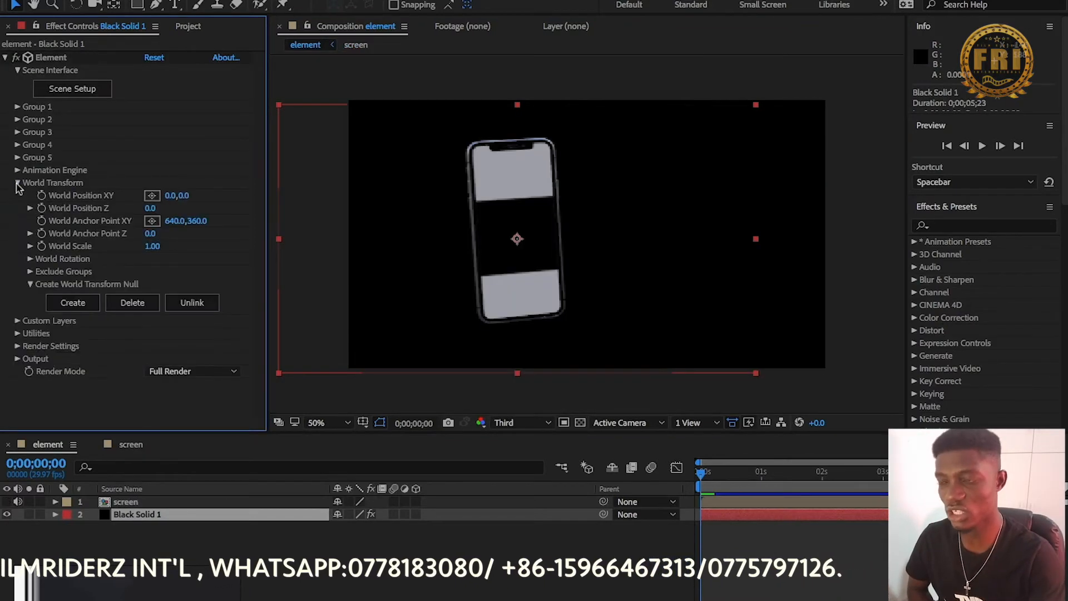
left_click(30, 259)
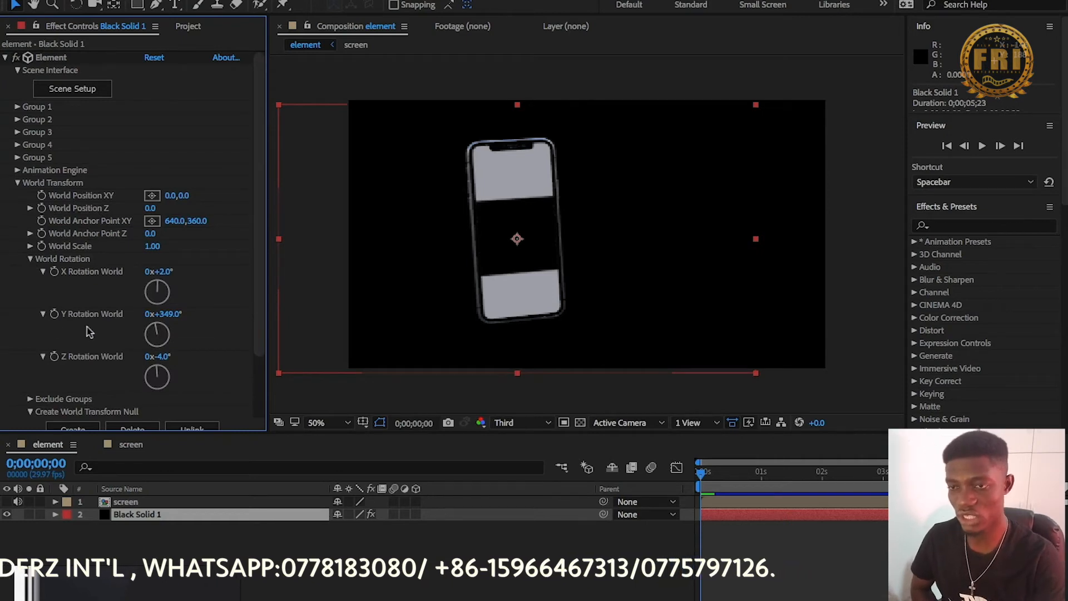
left_click(704, 482)
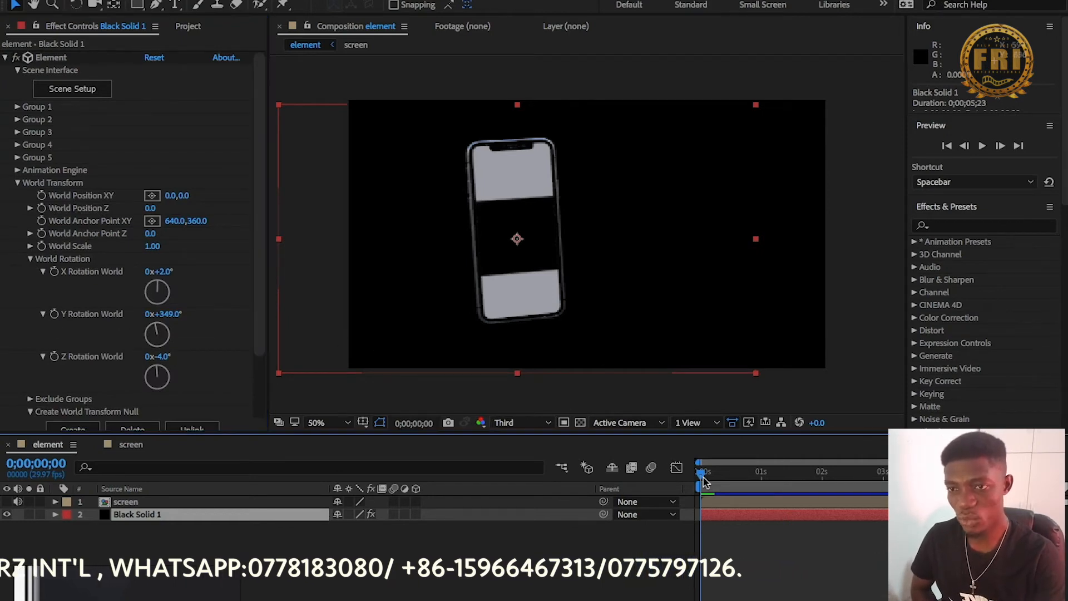
left_click(107, 324)
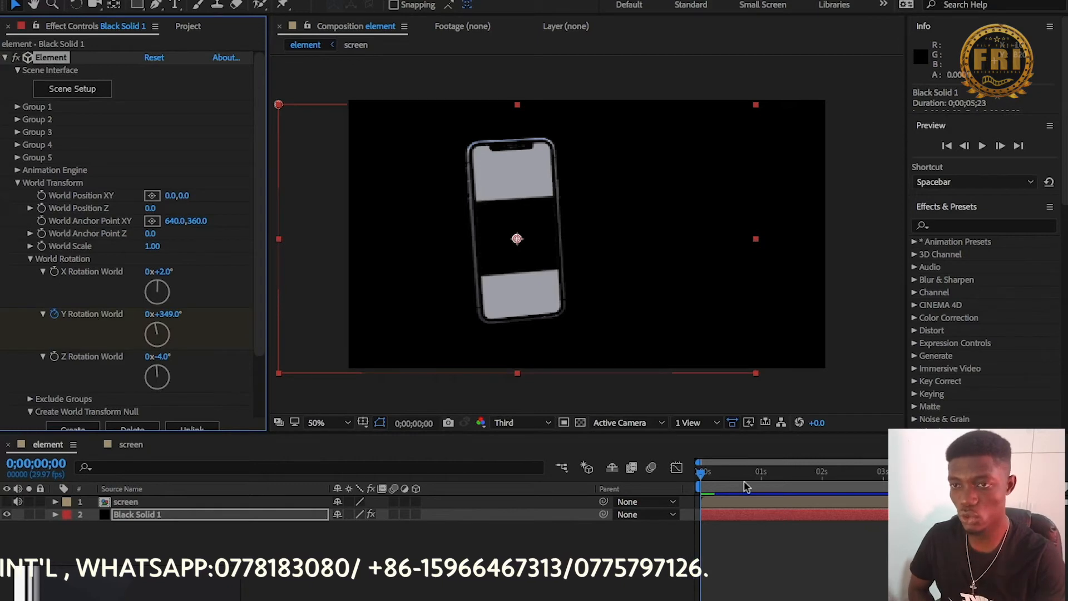
Set Y Rotation World to 1x+336.0° at 0;00;02;00 and preview the phone's spin from the start
left_click(823, 478)
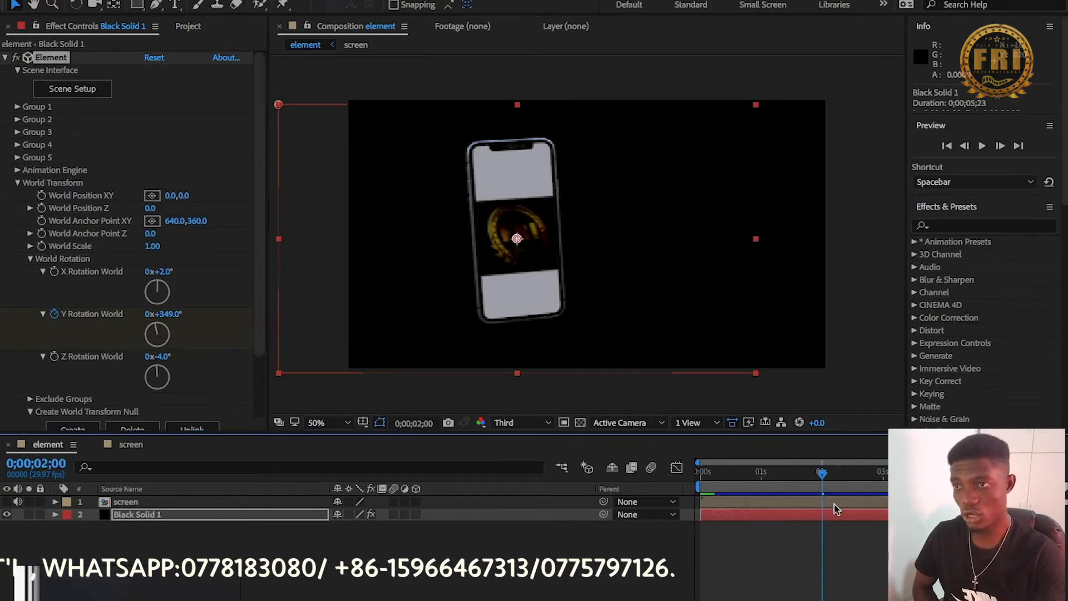
left_click_drag(158, 331, 2, 354)
mouse_move(154, 340)
left_mouse_down()
mouse_move(117, 312)
mouse_move(151, 323)
left_mouse_up()
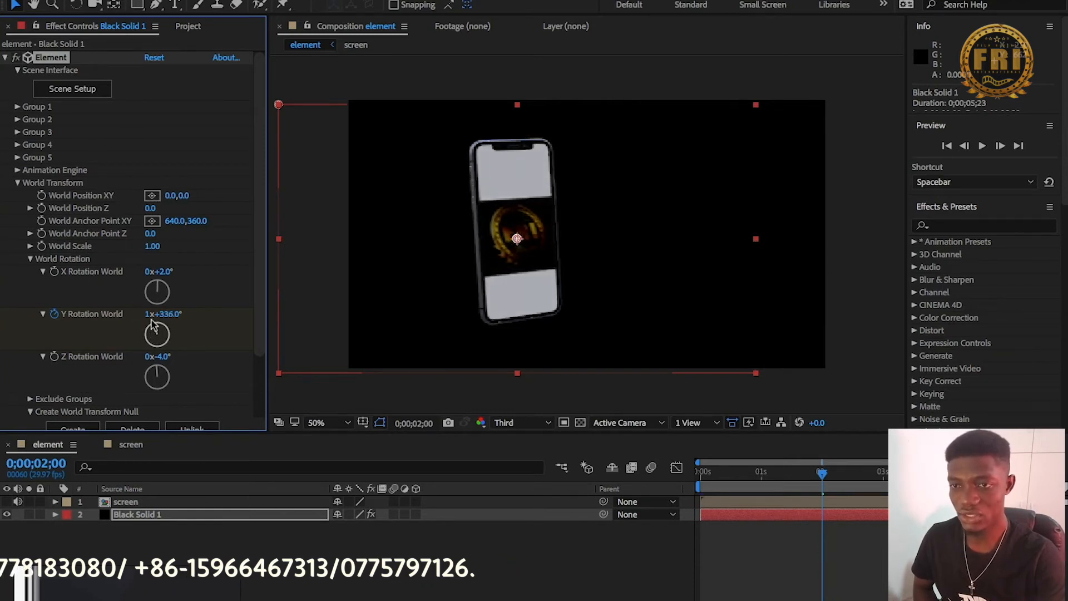
left_click_drag(777, 480, 700, 474)
key("space")
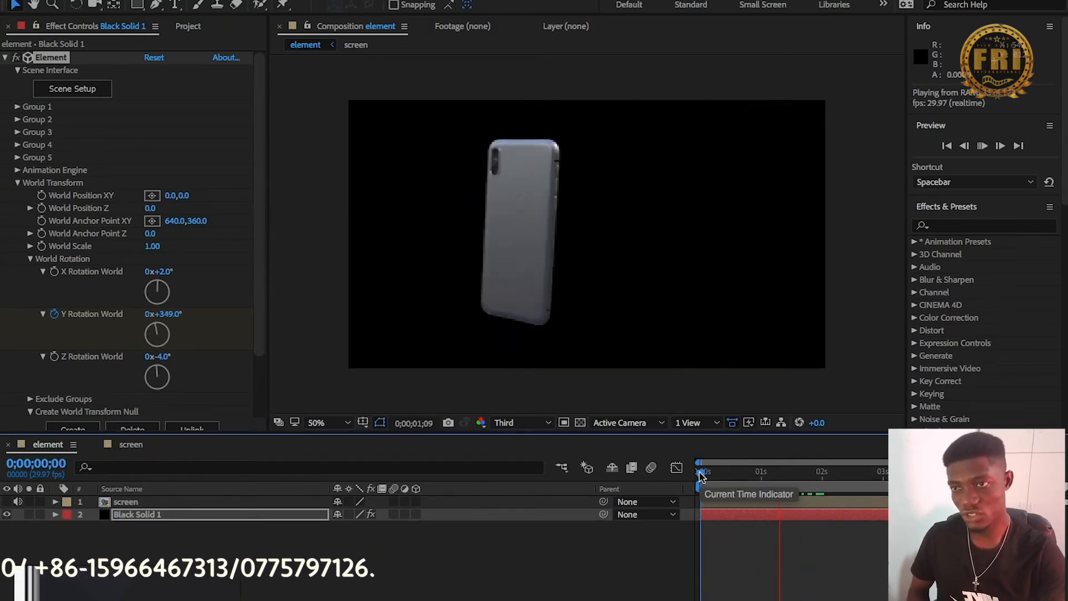
key("space")
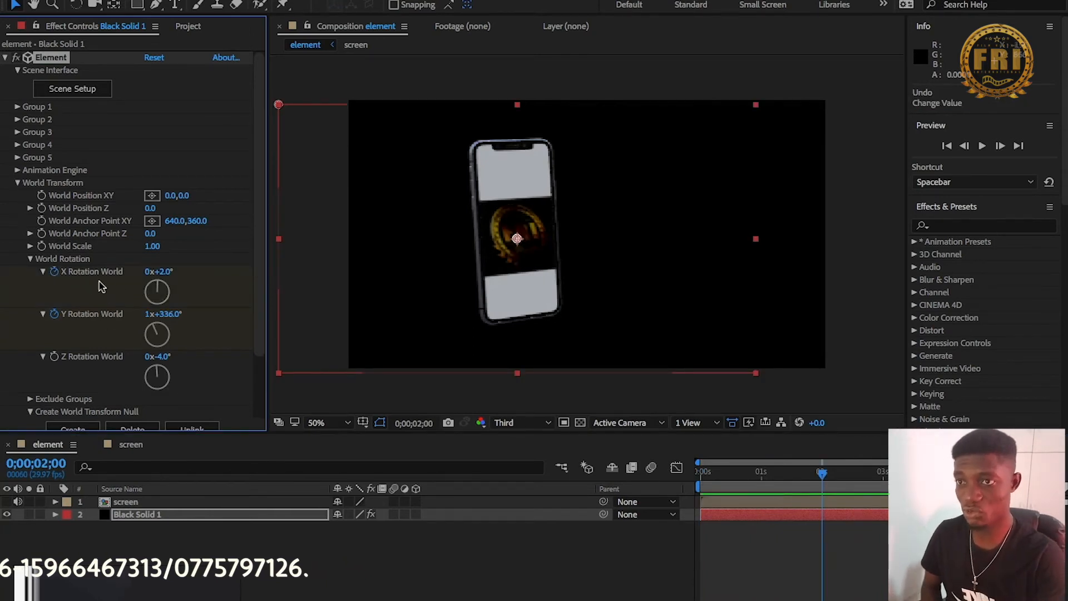
Animate World Rotation and World Scale past two seconds to reach about X -15.1°, Z -7.0° and scale 0.97 at 0;00;03;19
left_click_drag(823, 474, 943, 474)
left_click_drag(157, 285, 155, 284)
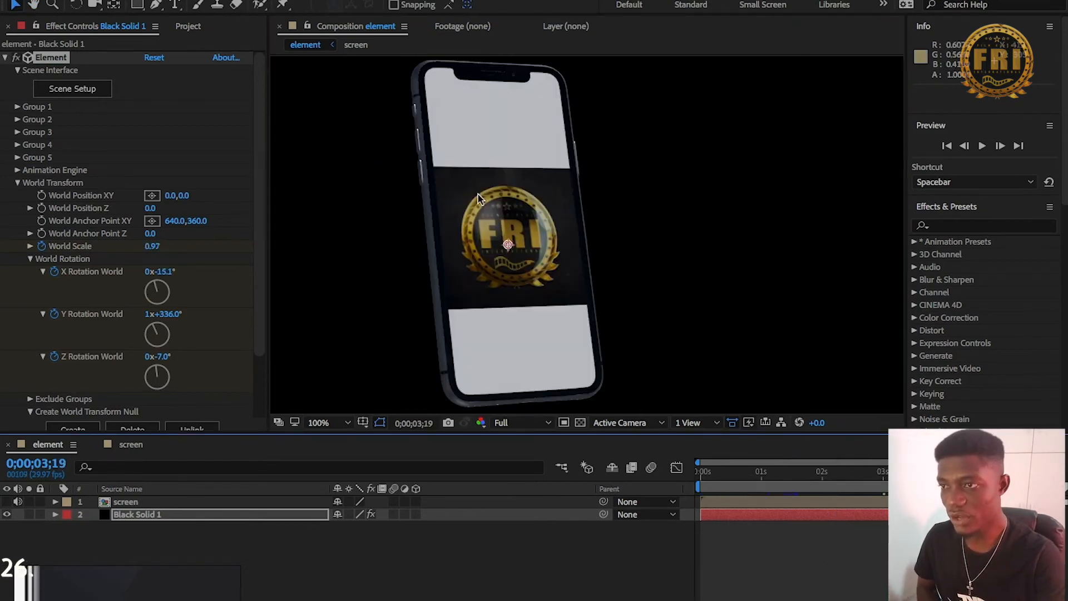
scroll(477, 194, "down", 1)
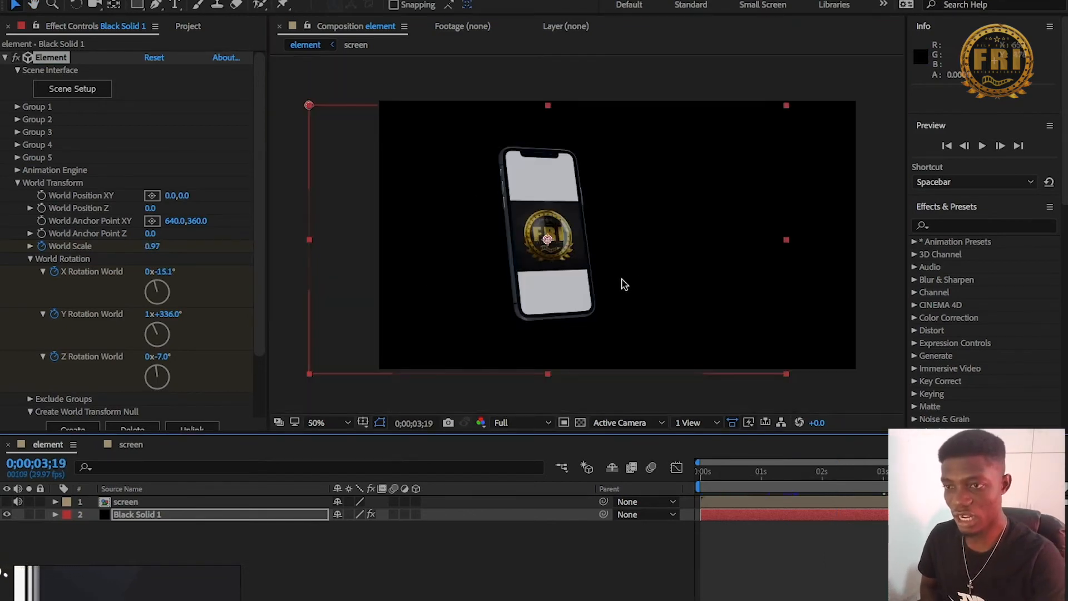
Add a new white (FFFFFF) solid of 1280 × 720 px to the element composition
left_click(523, 530)
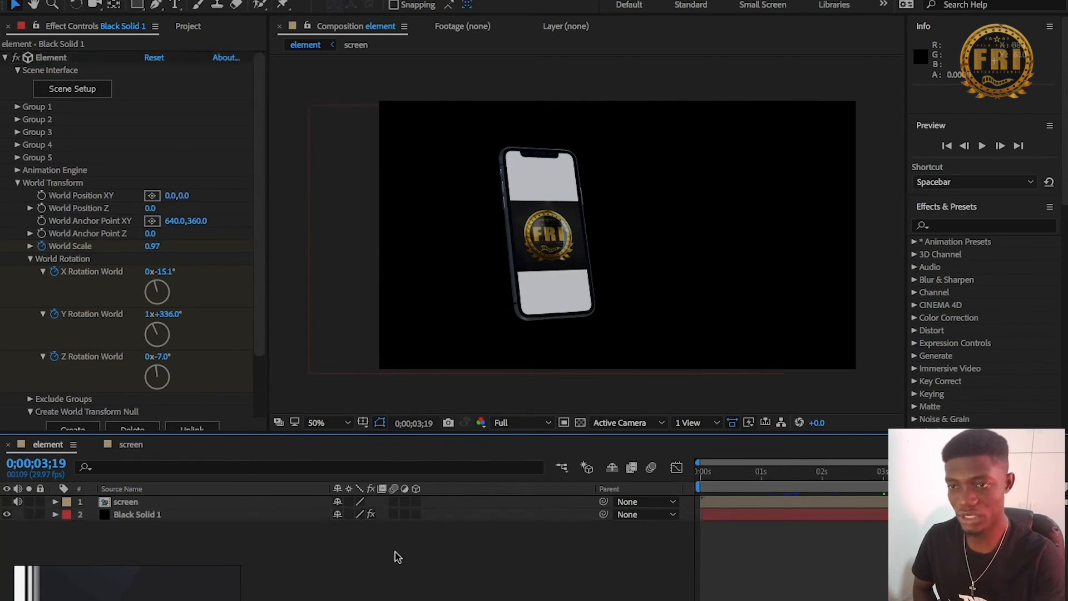
right_click(394, 555)
mouse_move(433, 469)
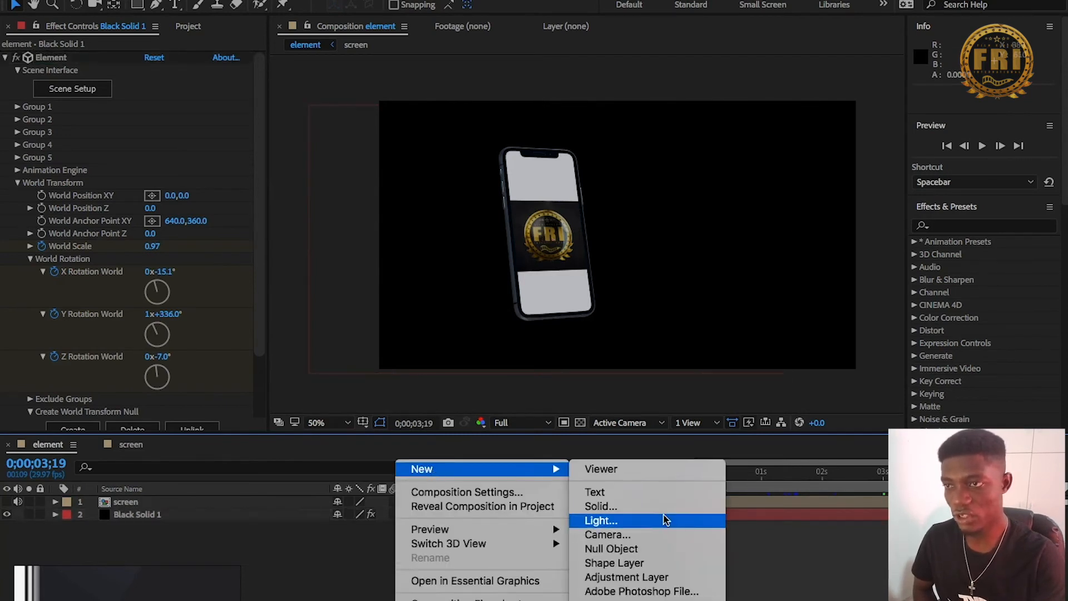
left_click(625, 506)
left_click(157, 286)
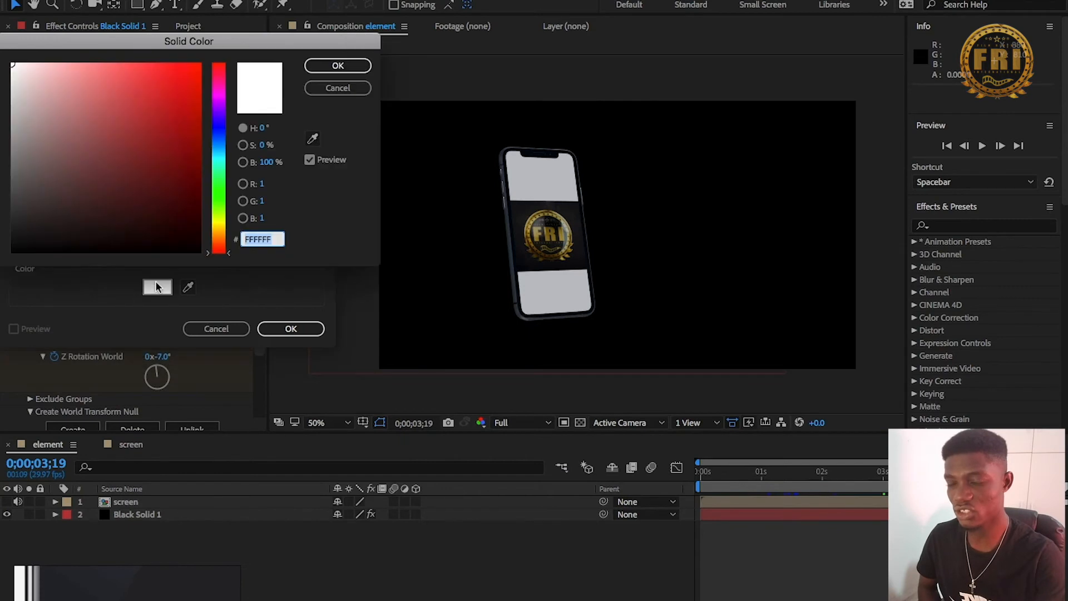
left_click_drag(28, 104, 6, 58)
left_click(336, 67)
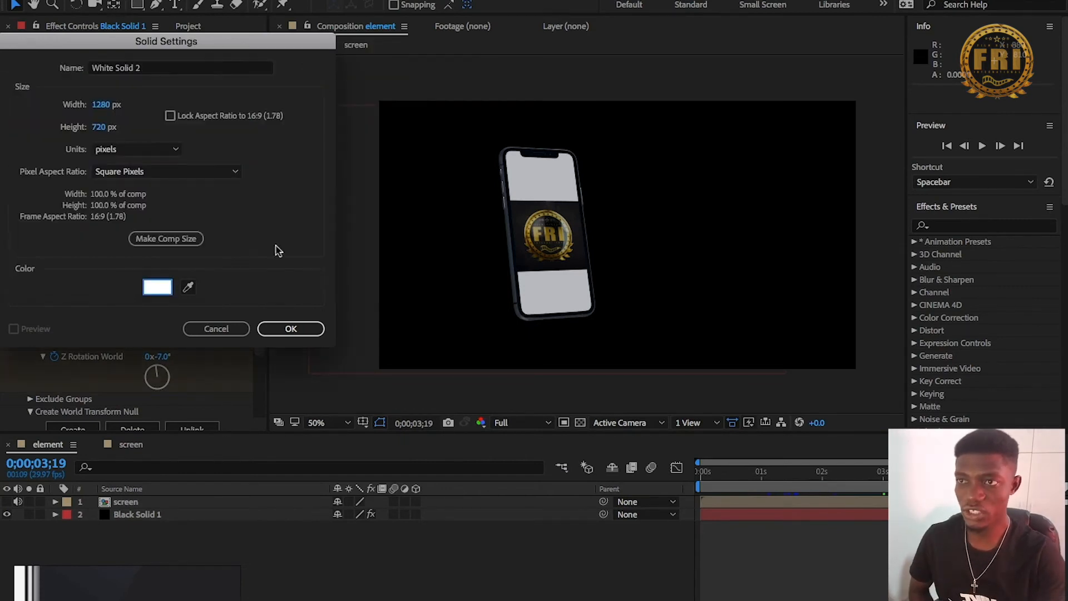
left_click(291, 327)
Draw an elliptical mask about 677 × 648 px on the white solid and move its layer below Black Solid 1
key("q")
mouse_move(544, 114)
left_mouse_down()
mouse_move(584, 144)
mouse_move(658, 244)
mouse_move(731, 317)
mouse_move(796, 358)
left_mouse_up()
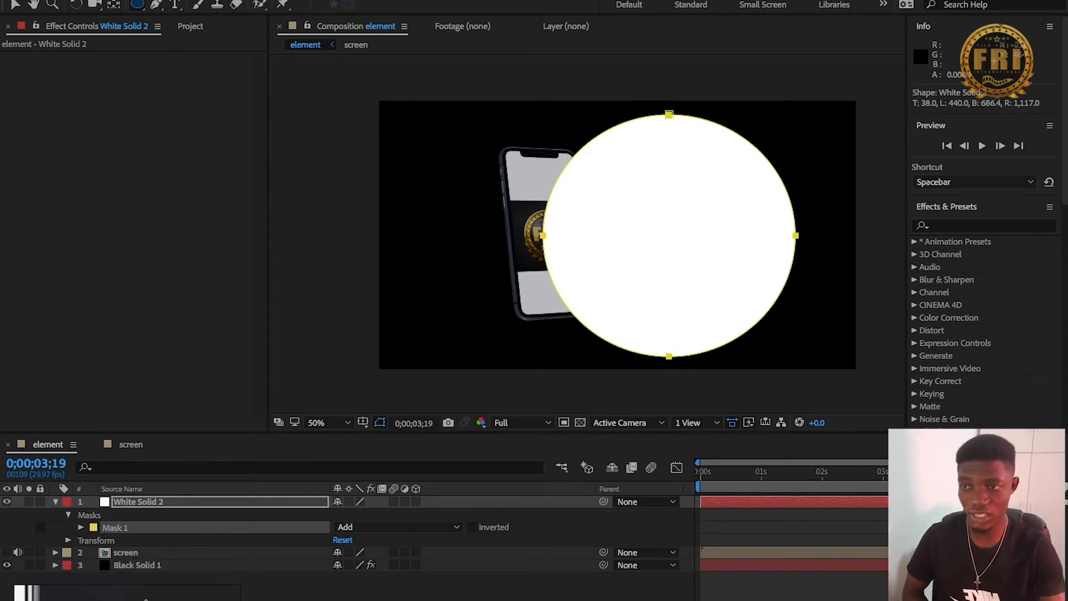
left_click(56, 502)
left_click_drag(194, 507, 198, 541)
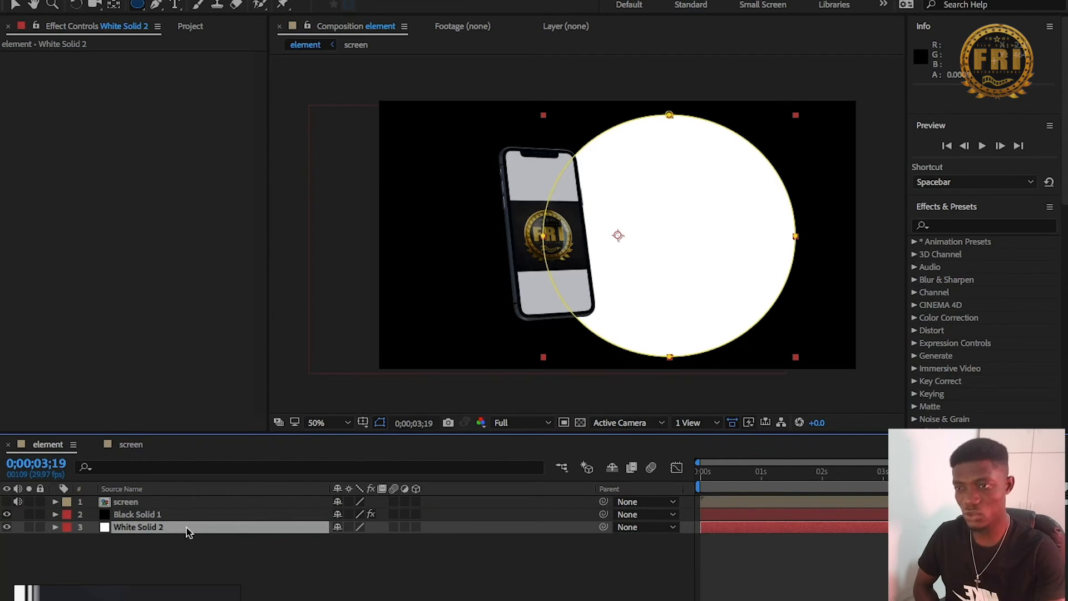
Feather the white solid's elliptical mask by 264 pixels, try it inverted and restore it to non-inverted
key("m")
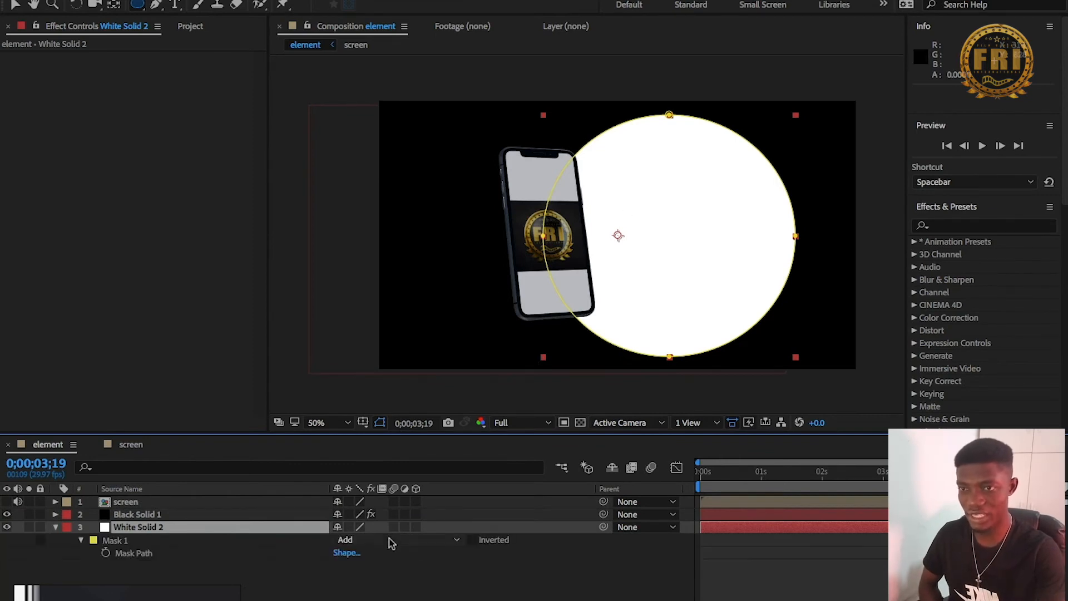
left_click(473, 540)
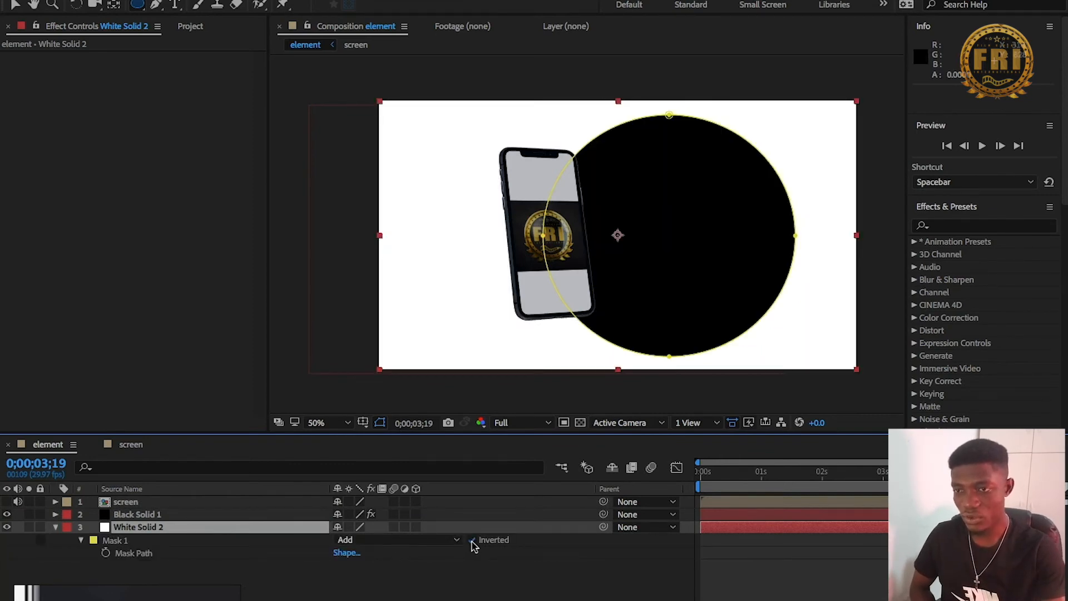
key("f")
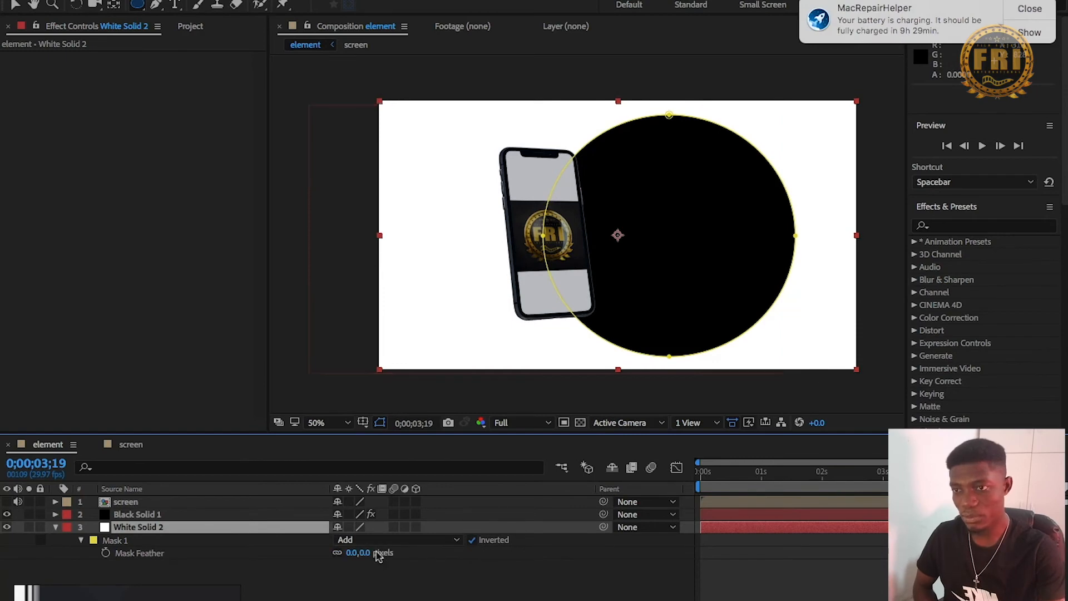
left_click_drag(378, 556, 556, 555)
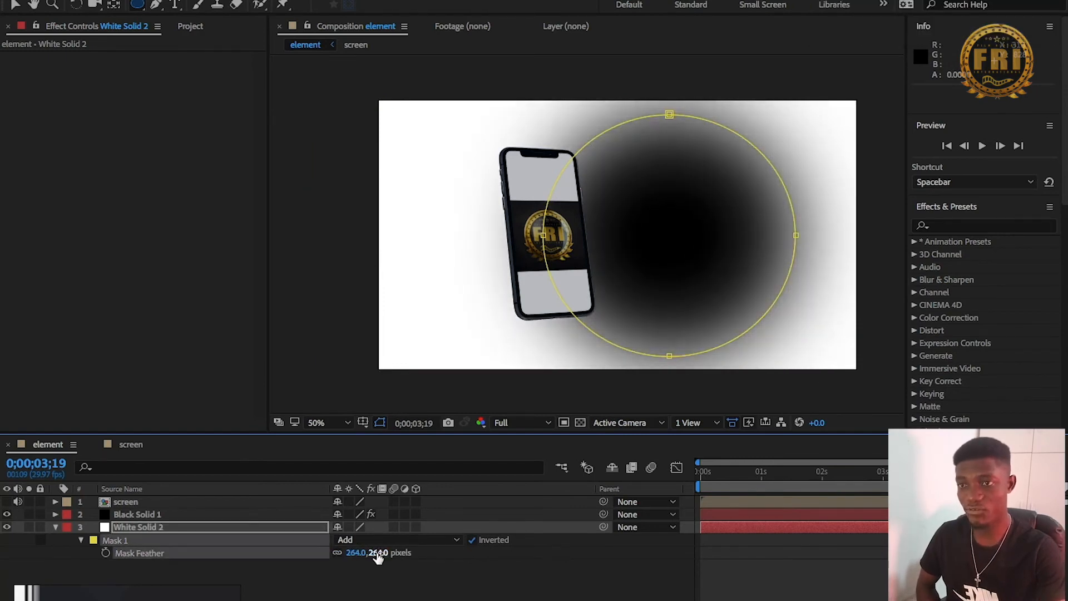
left_click(472, 540)
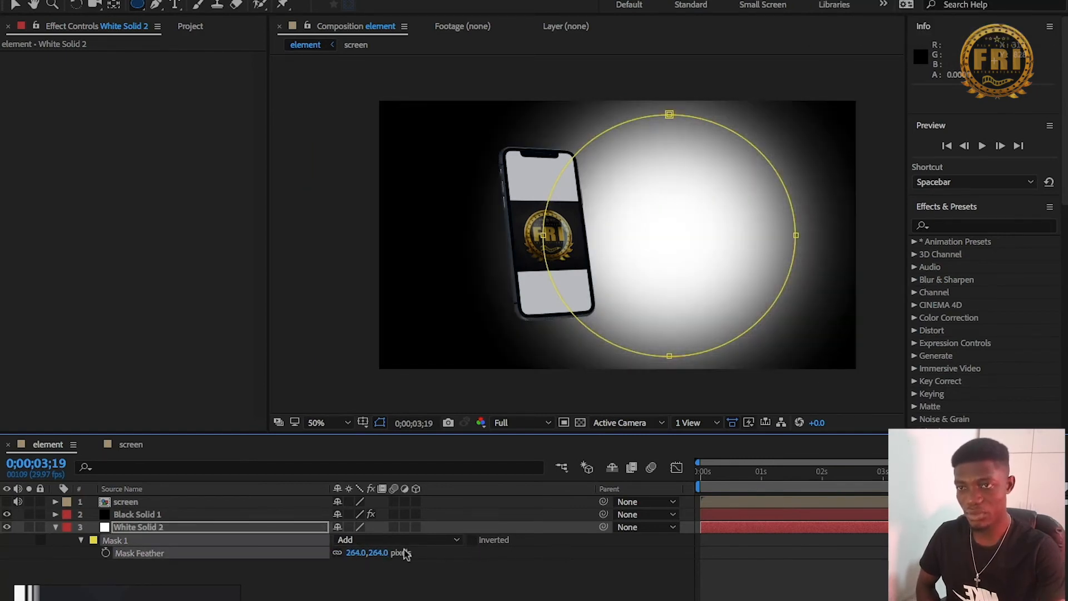
Lower the white solid's opacity to 26% and hide the mask outline in the composition view
key("t")
left_click_drag(341, 540, 293, 548)
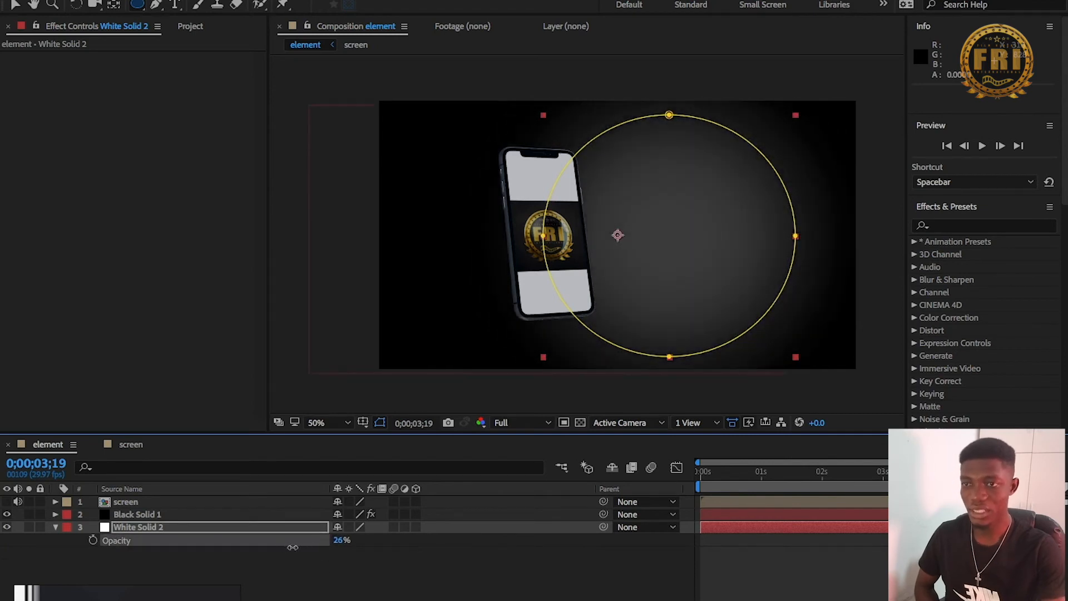
left_click(380, 423)
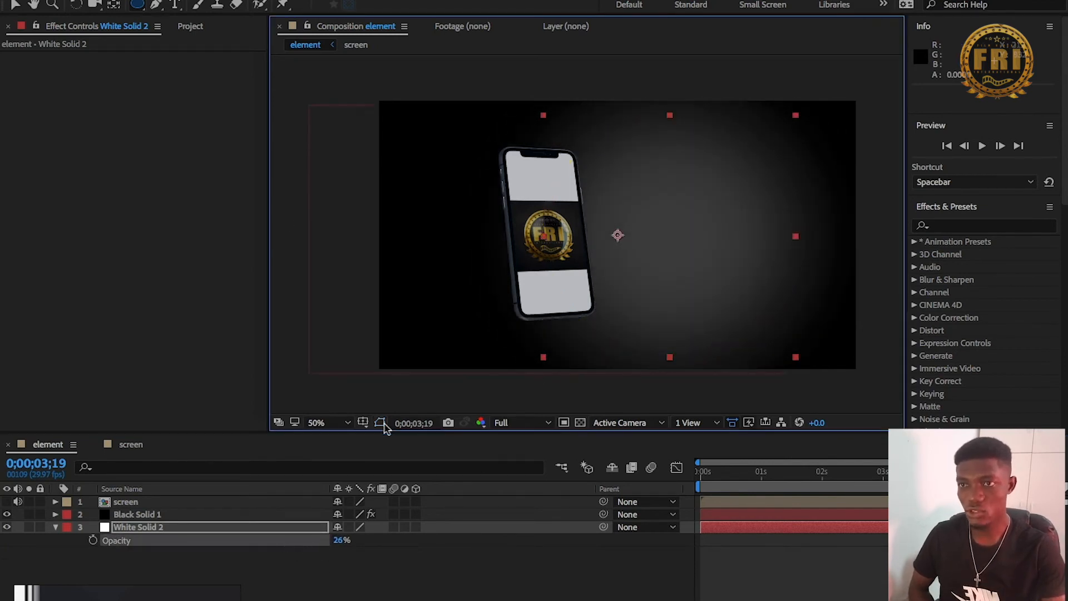
Enlarge the masked white glow and move it up and left behind the phone, to about position 382, -30
left_click(16, 5)
left_click_drag(544, 116, 466, 17)
left_click_drag(621, 185, 580, 53)
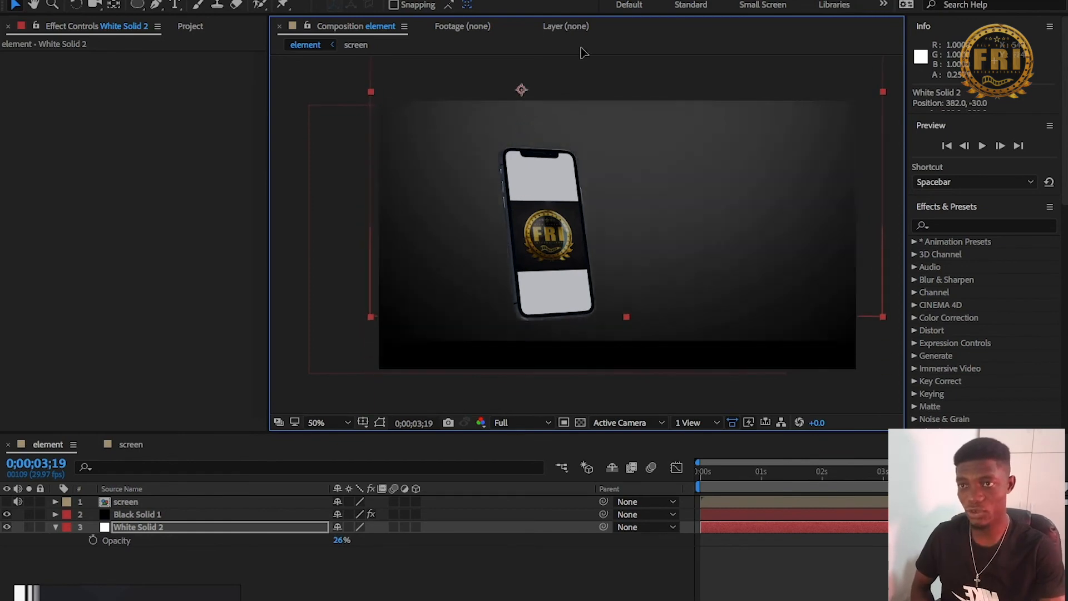
left_click_drag(372, 314, 399, 324)
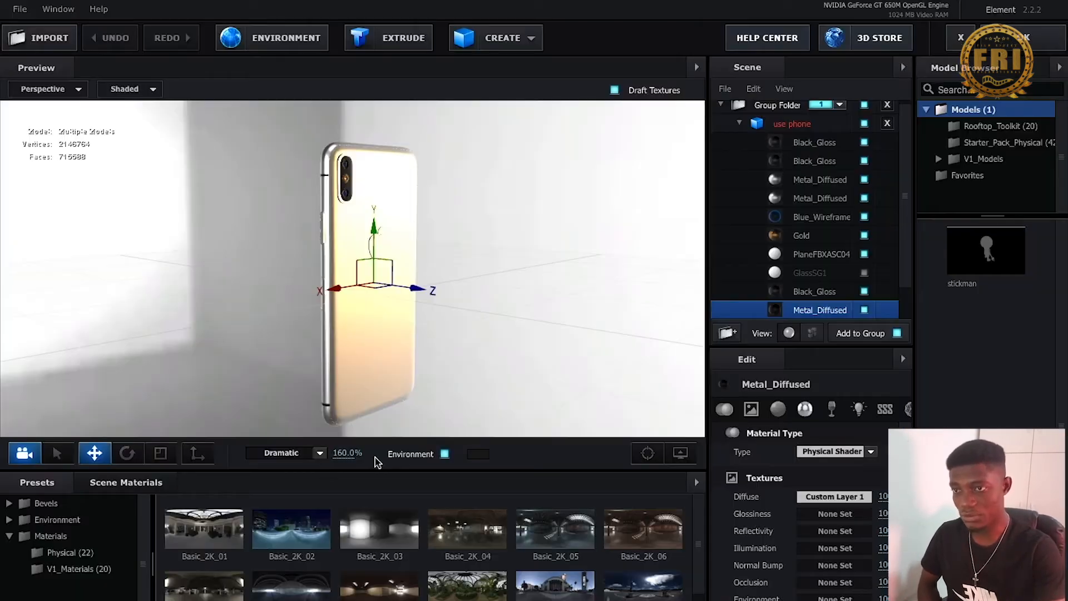
In Element's Scene Setup, try the Single Light preview lighting, switch it to Warm and adjust the lighting brightness
left_click(290, 453)
left_click(301, 455)
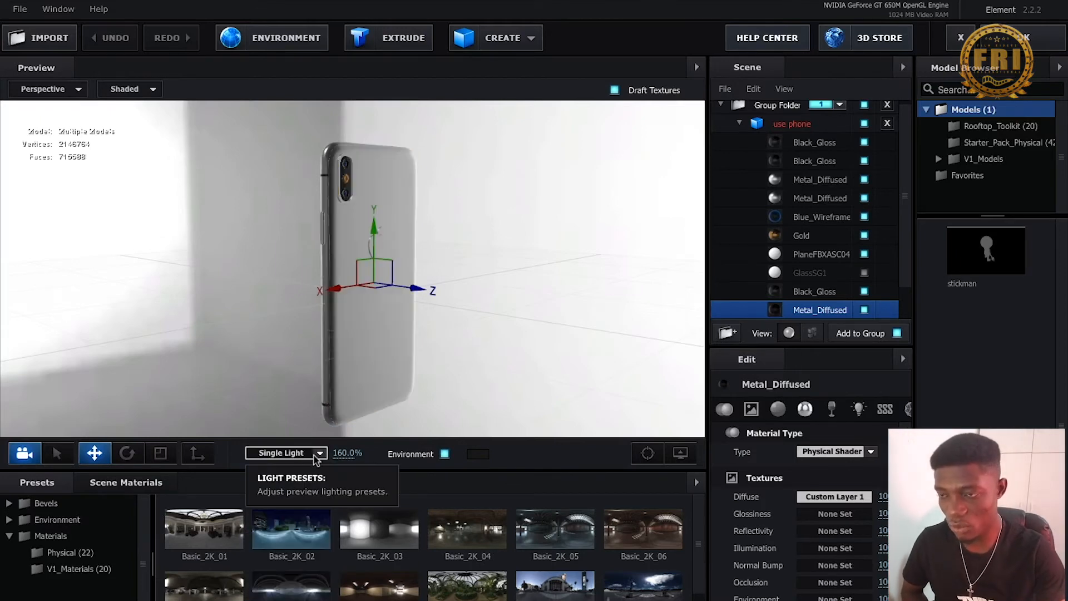
left_click(316, 454)
left_click(302, 483)
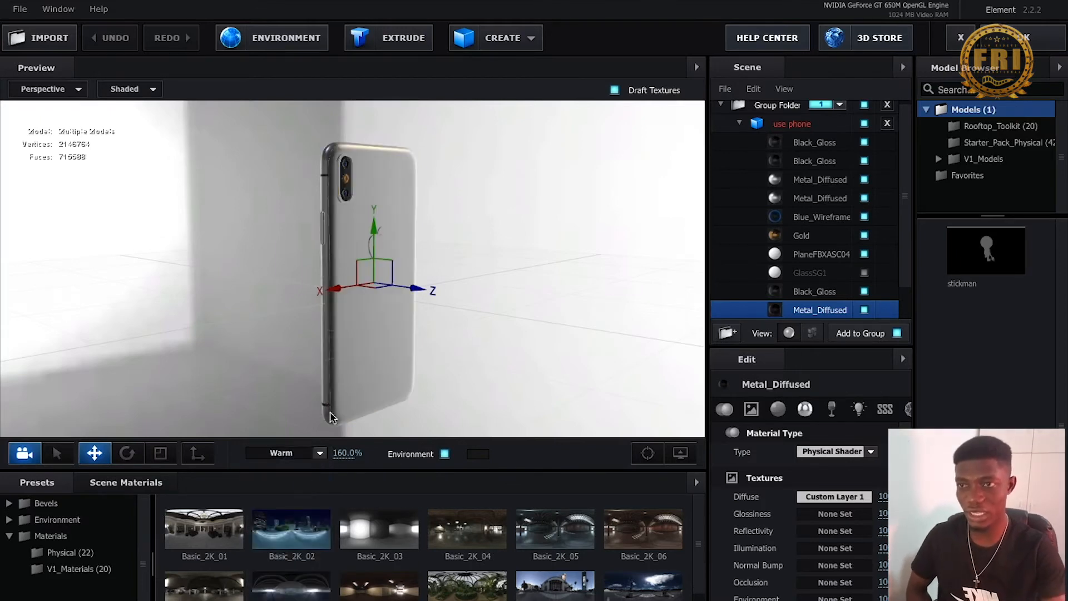
left_click_drag(347, 454, 397, 532)
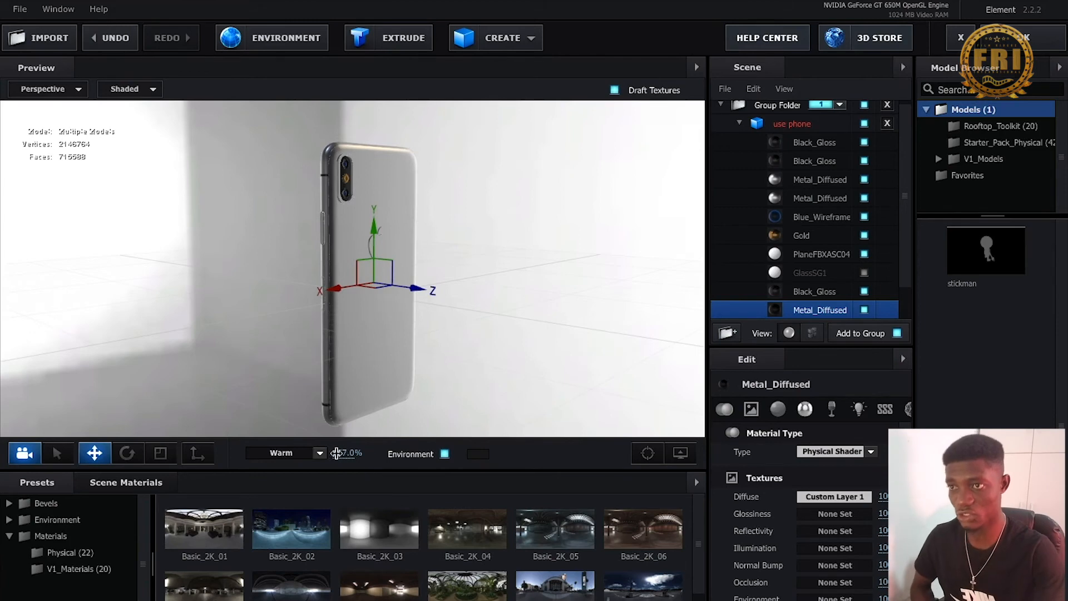
left_click(481, 534)
left_click(535, 528)
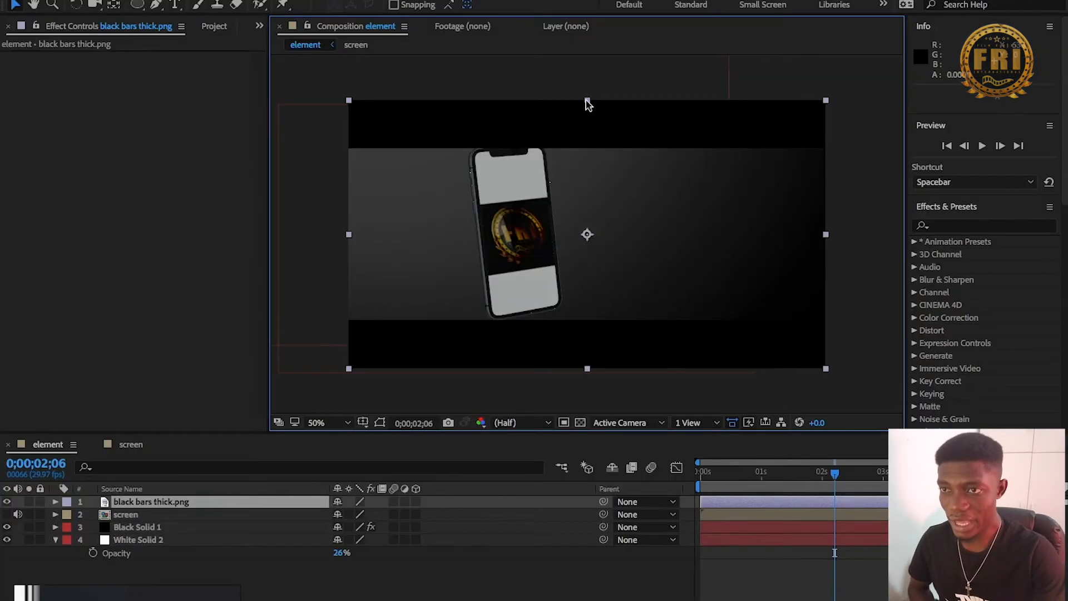
Stretch the black bars thick.png layer vertically to 116% and review the phone animation up to 0;00;05;04
left_click_drag(588, 102, 590, 81)
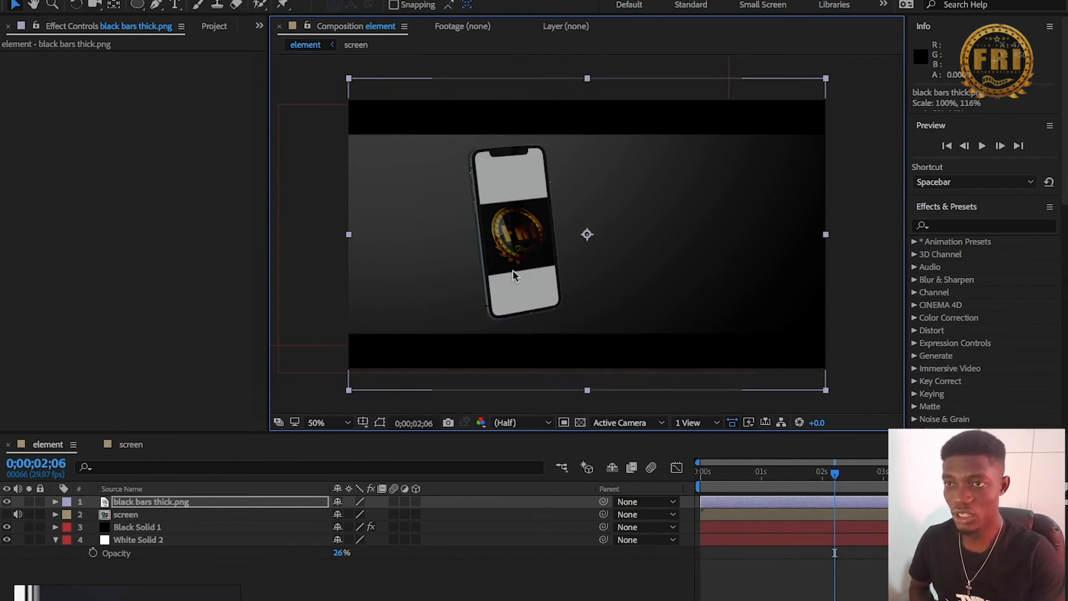
left_click(734, 473)
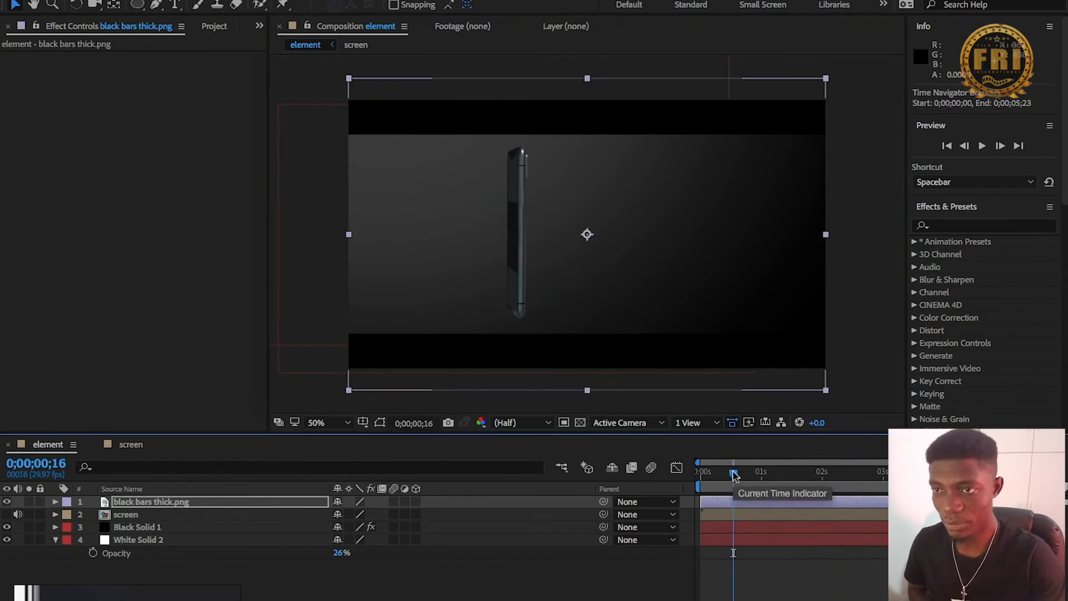
left_click_drag(705, 477, 1013, 474)
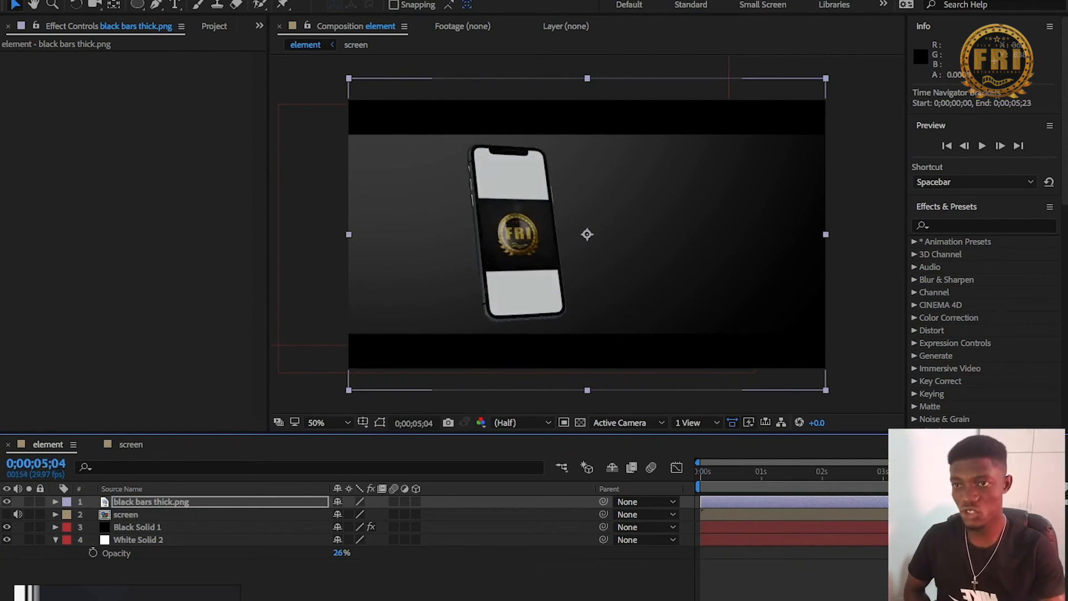
left_click(884, 266)
key("space")
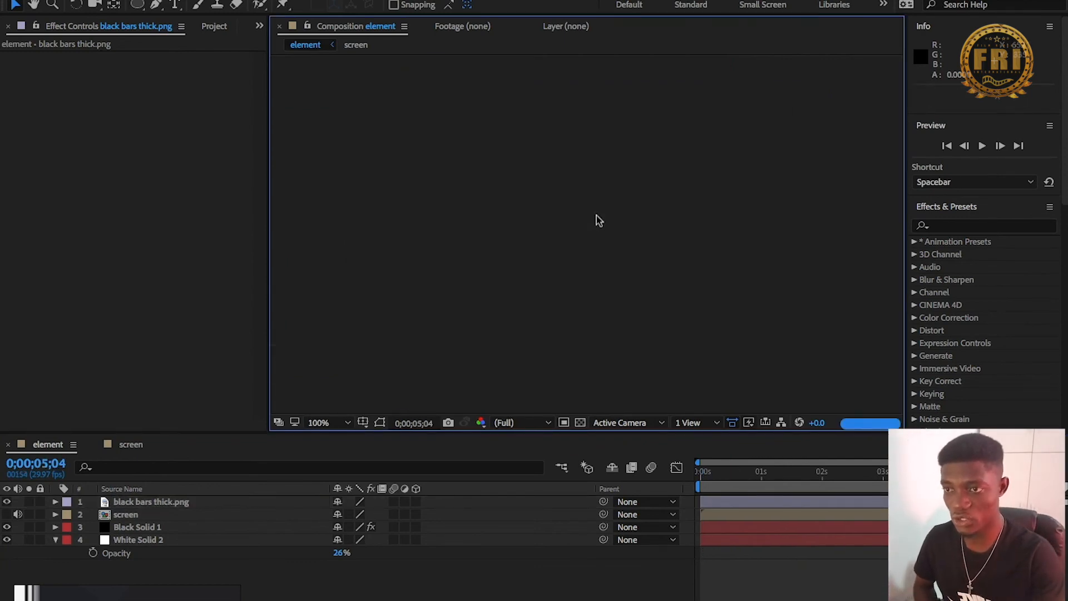